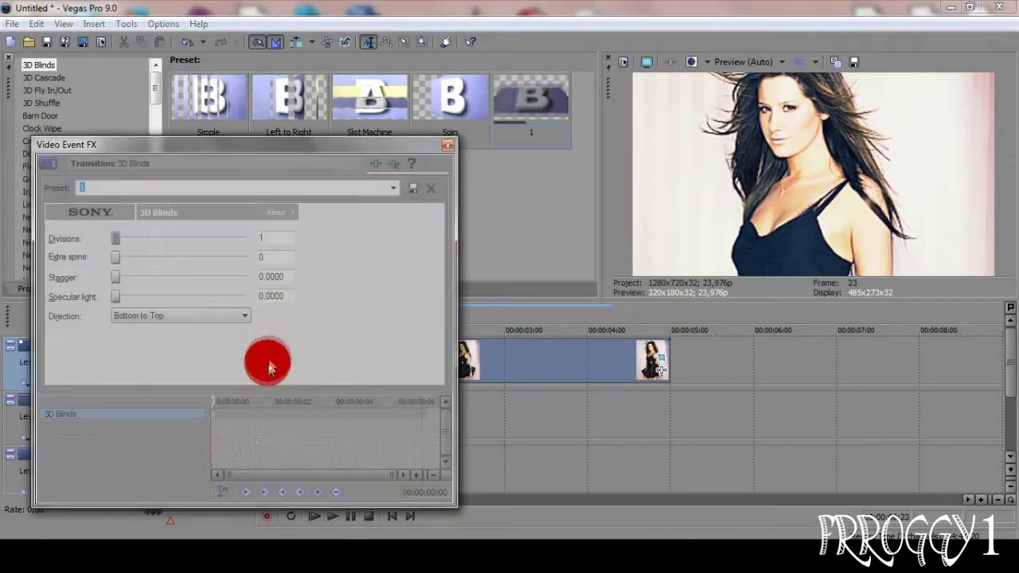
- Close the 3D Blinds transition settings and shorten the photo event on track 1 by 4:01
drag(110, 291, 246, 292)
click(449, 136)
drag(671, 354, 337, 342)
scroll(467, 341, up, 3)
click(275, 398)
drag(330, 414, 386, 422)
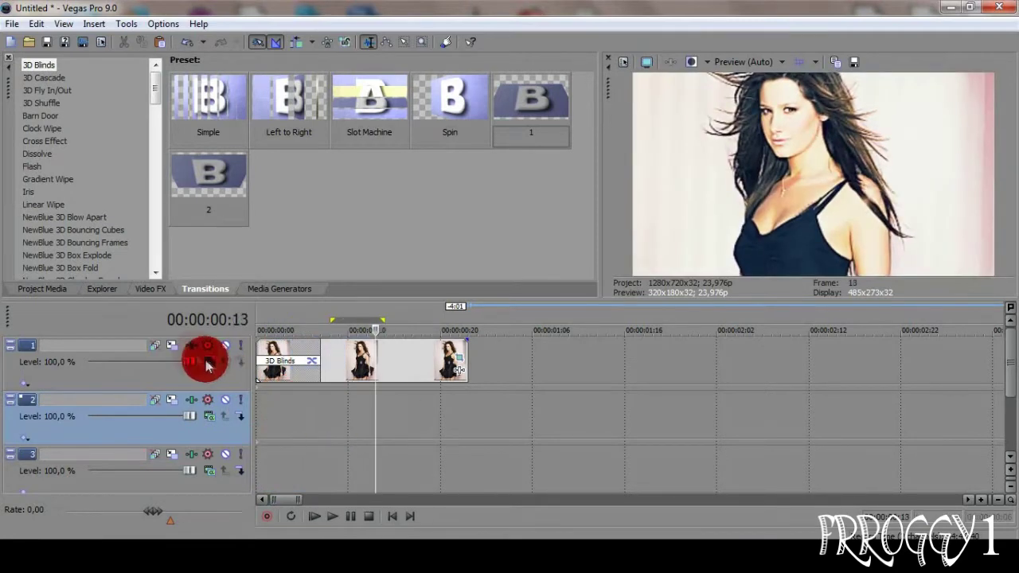
- Add a track motion keyframe to track 1 at the end of the 3D Blinds transition, 00:00:00:07
click(172, 347)
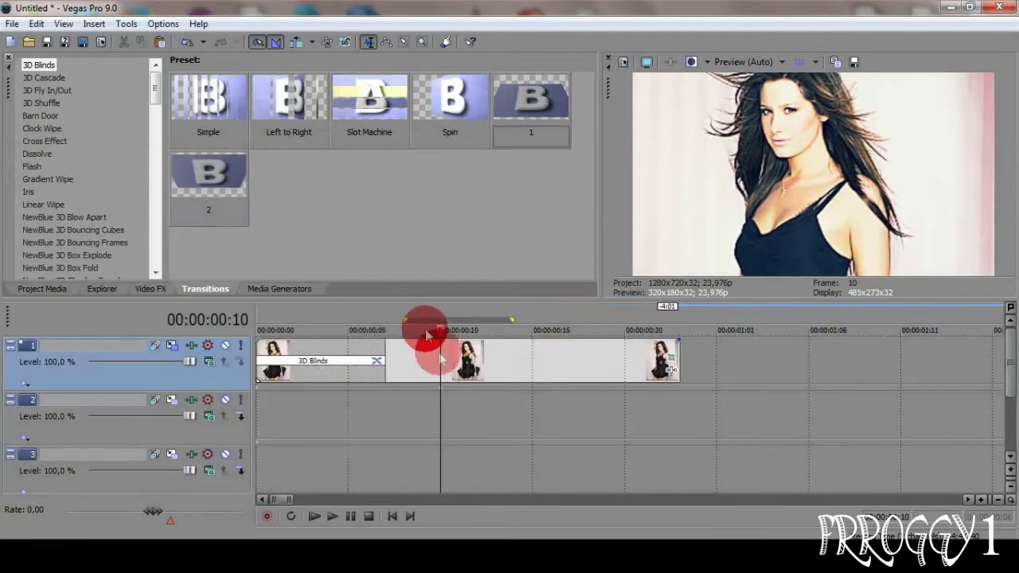
drag(440, 390, 397, 392)
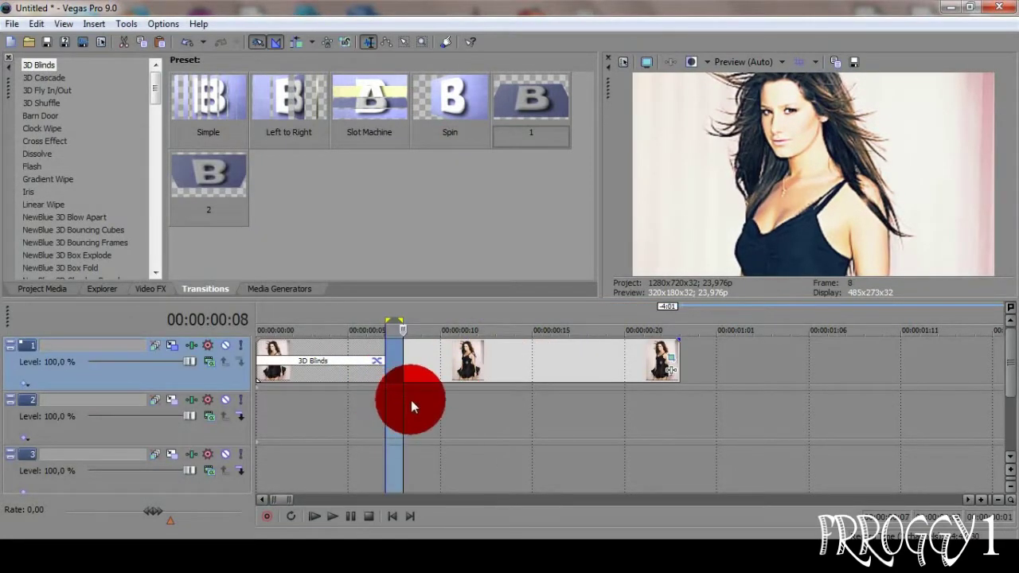
click(393, 398)
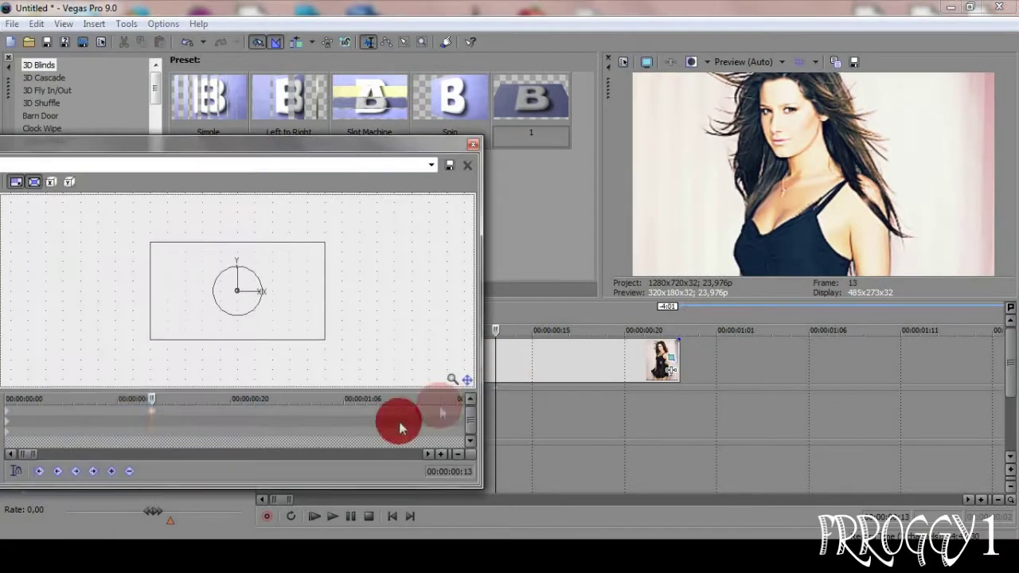
click(107, 412)
click(472, 144)
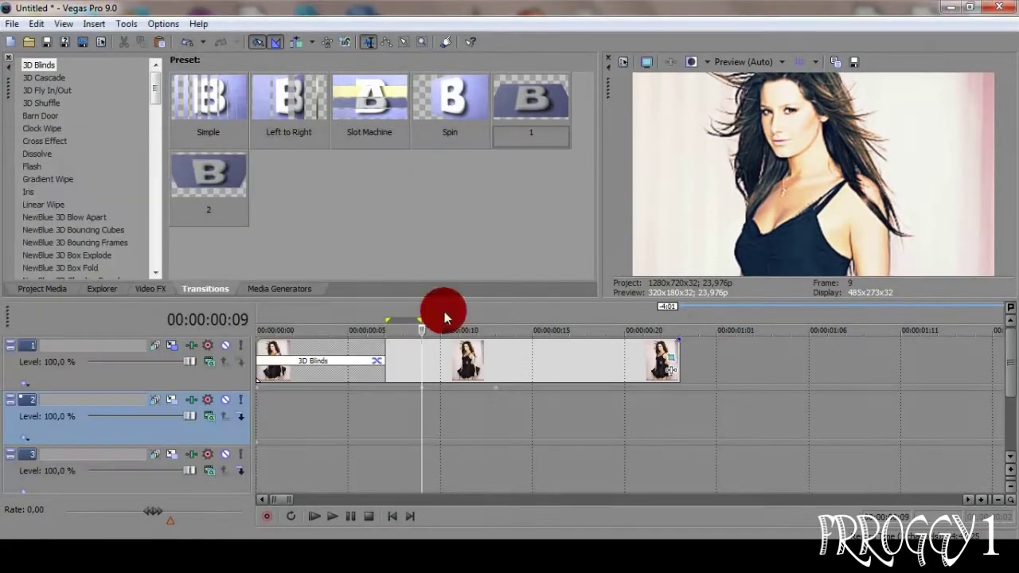
drag(420, 396, 392, 392)
click(383, 388)
key(space)
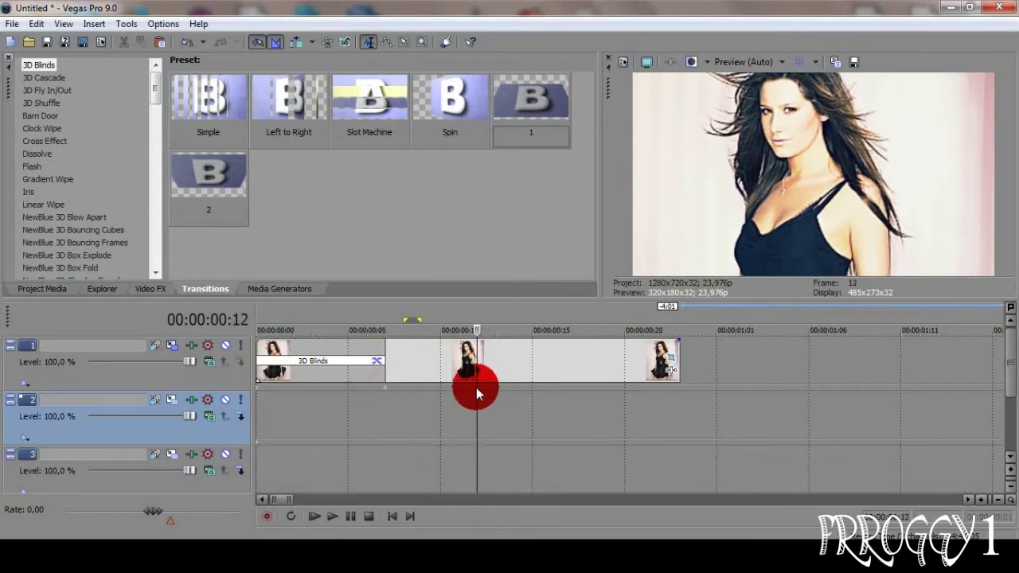
- Open the track motion of track 1 and switch its compositing mode to 3D Source Alpha
click(155, 400)
drag(269, 144, 436, 209)
click(32, 249)
click(48, 264)
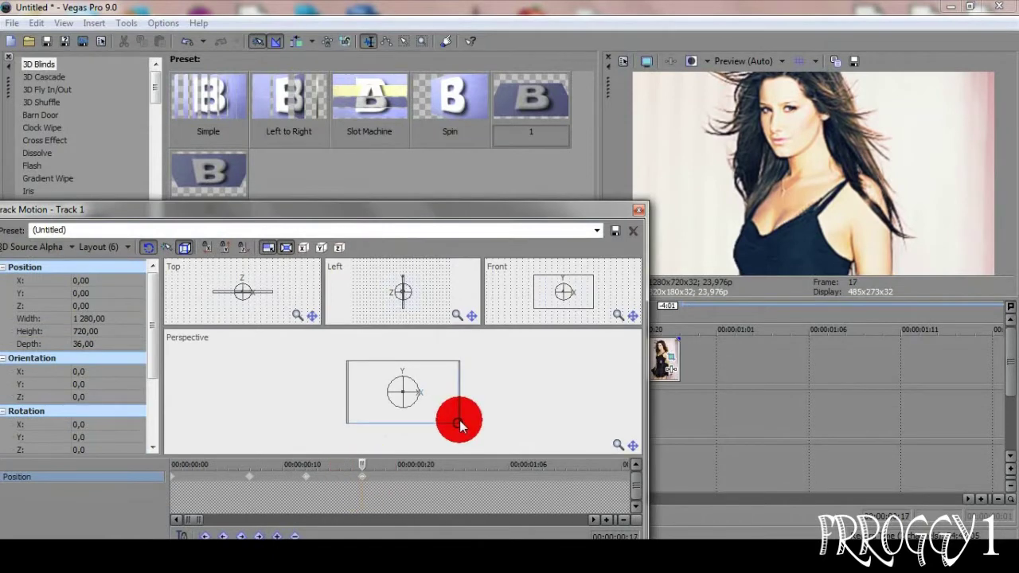
- Keyframe track 1 at 00:00:00:17 and 00:00:00:18 with a frame about 884 × 497 and an X orientation of -180,0
drag(402, 383, 443, 413)
click(363, 476)
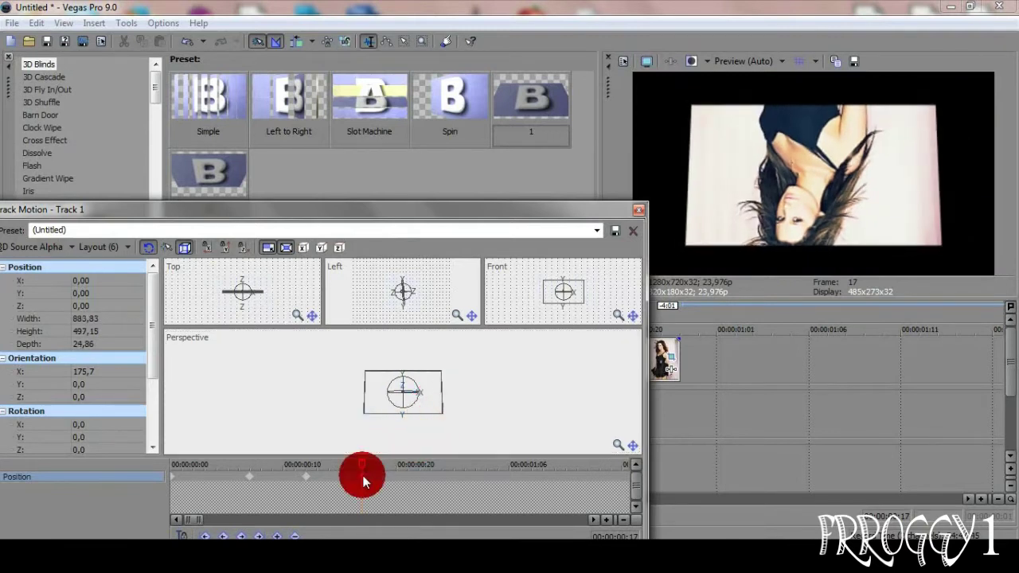
key(Return)
click(356, 466)
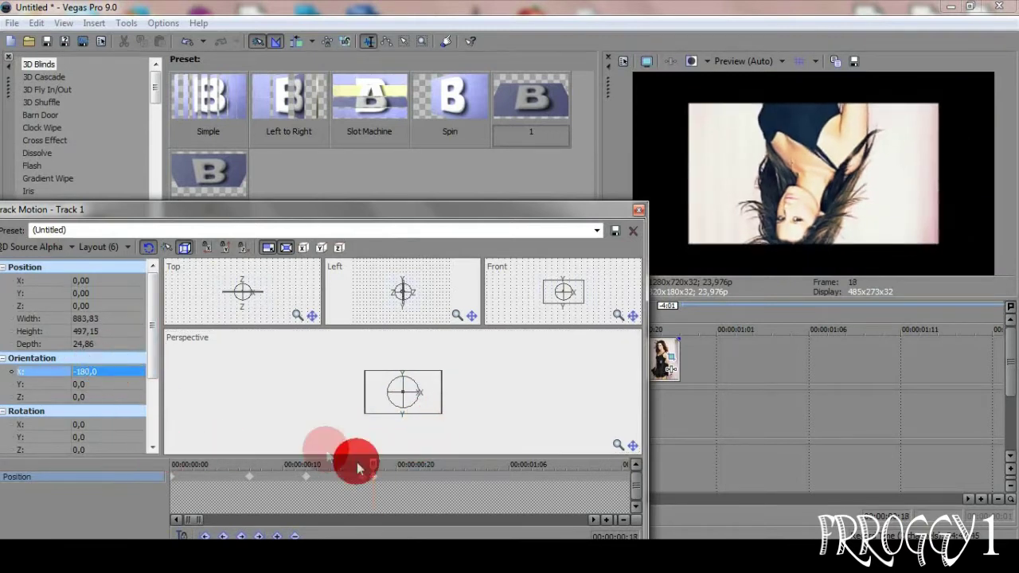
- Extend the track 1 photo event by 0:08 and, at 00:00:00:23, shrink its frame to about 674 × 379 with X orientation 0,0
drag(374, 476, 435, 446)
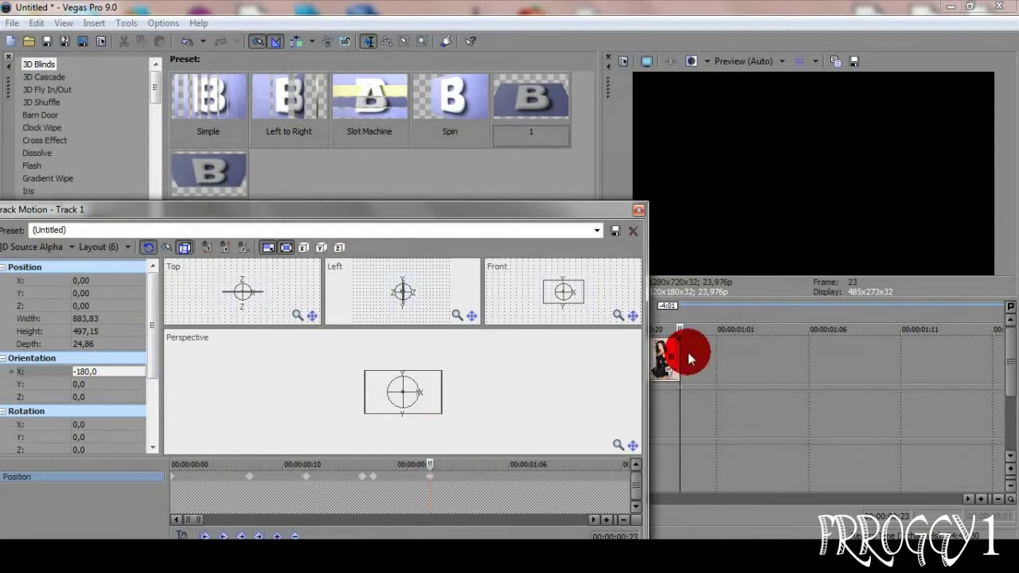
drag(689, 360, 826, 360)
drag(443, 420, 427, 409)
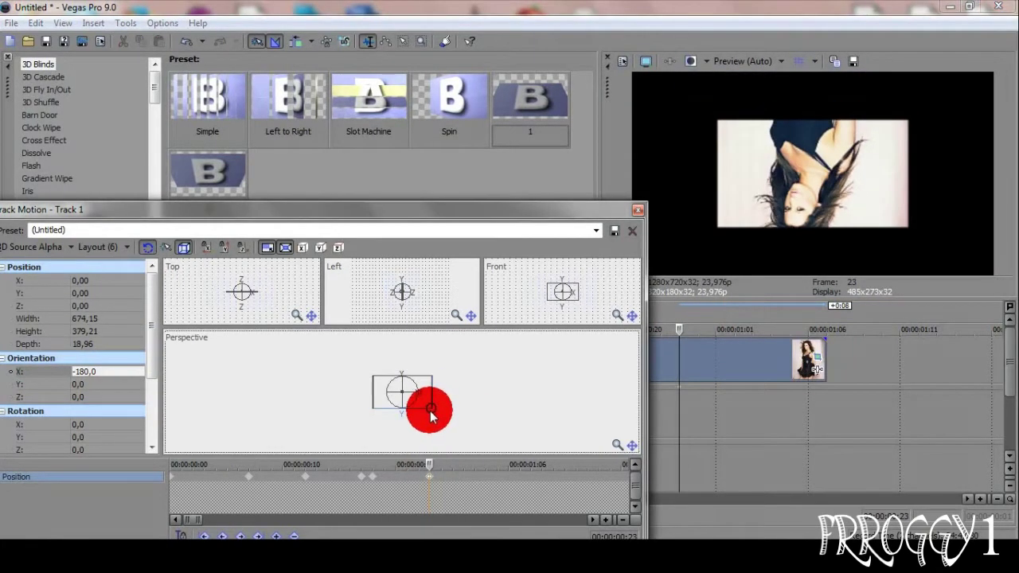
click(159, 364)
click(395, 382)
- Add a matching track 1 motion keyframe at 00:00:01:00, close track motion and play back the animation
click(330, 468)
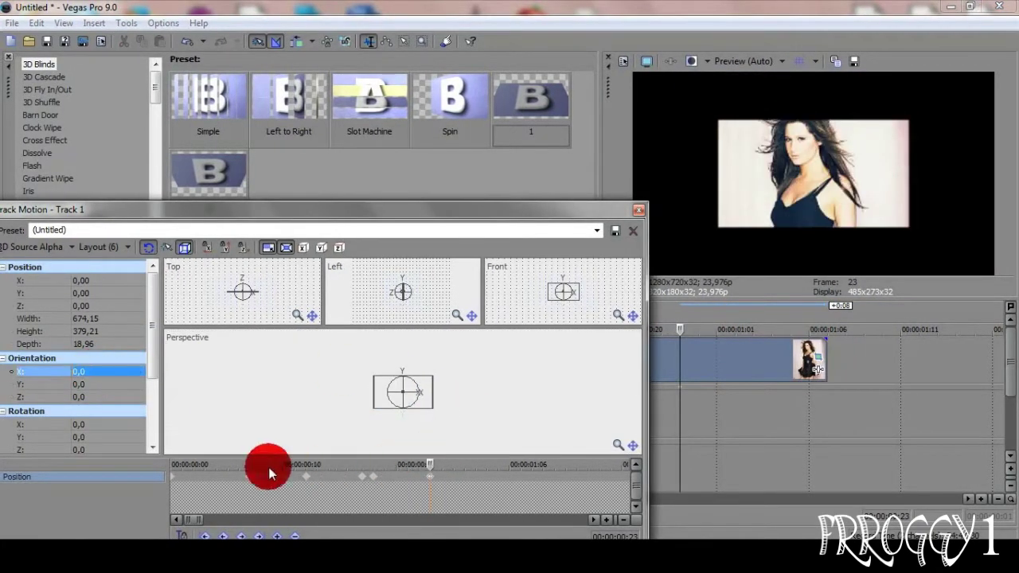
click(444, 470)
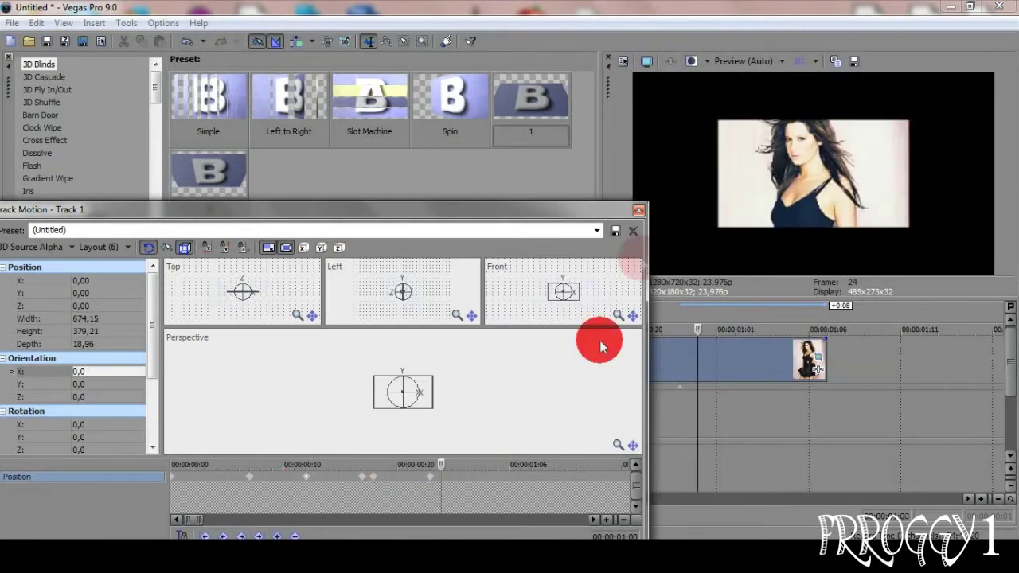
click(638, 209)
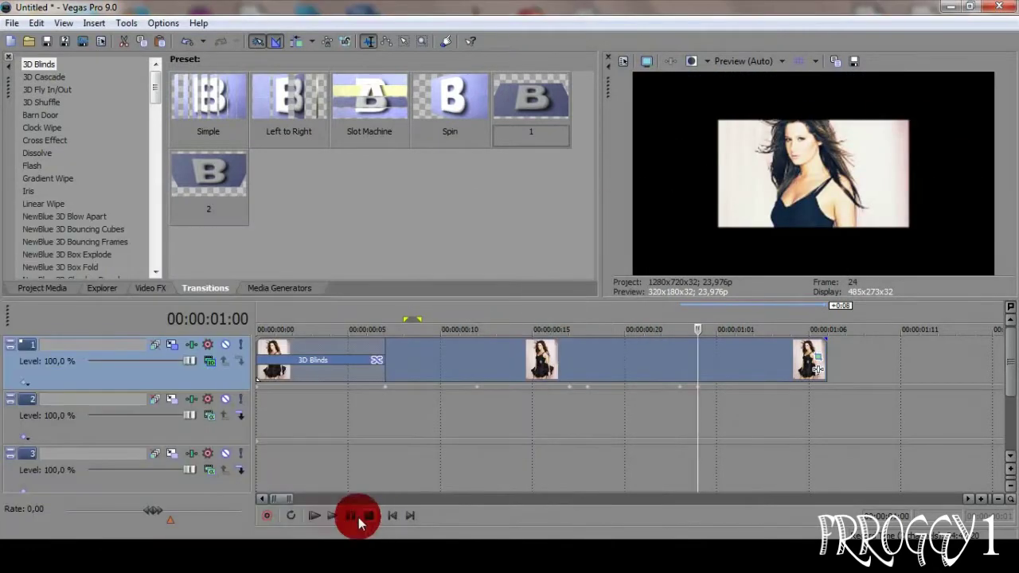
click(314, 515)
click(343, 385)
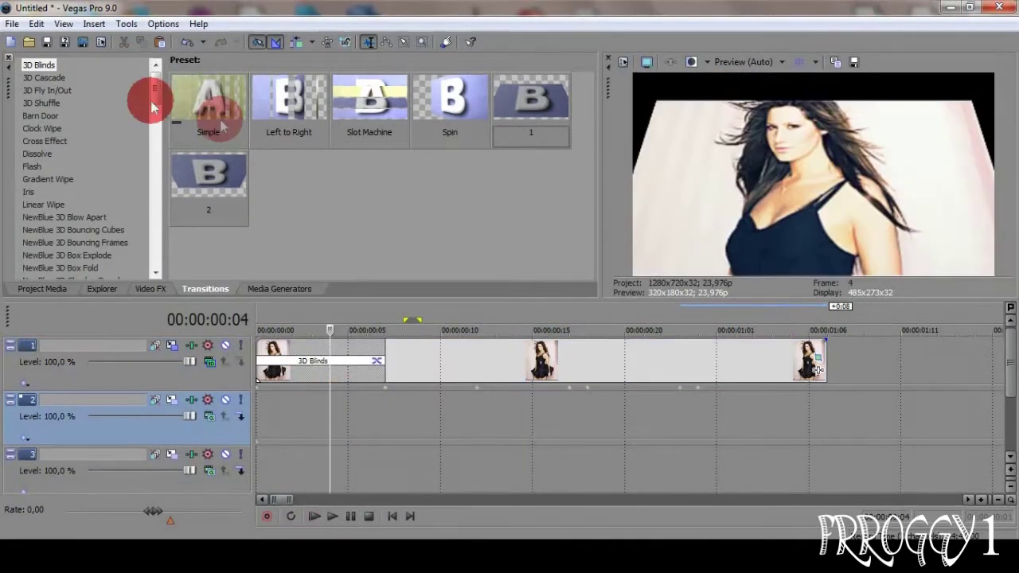
- Replace the 3D Blinds transition on track 1 with the Linear Wipe preset Top-Down, Hard Edge and play it back
drag(152, 84, 89, 128)
click(28, 193)
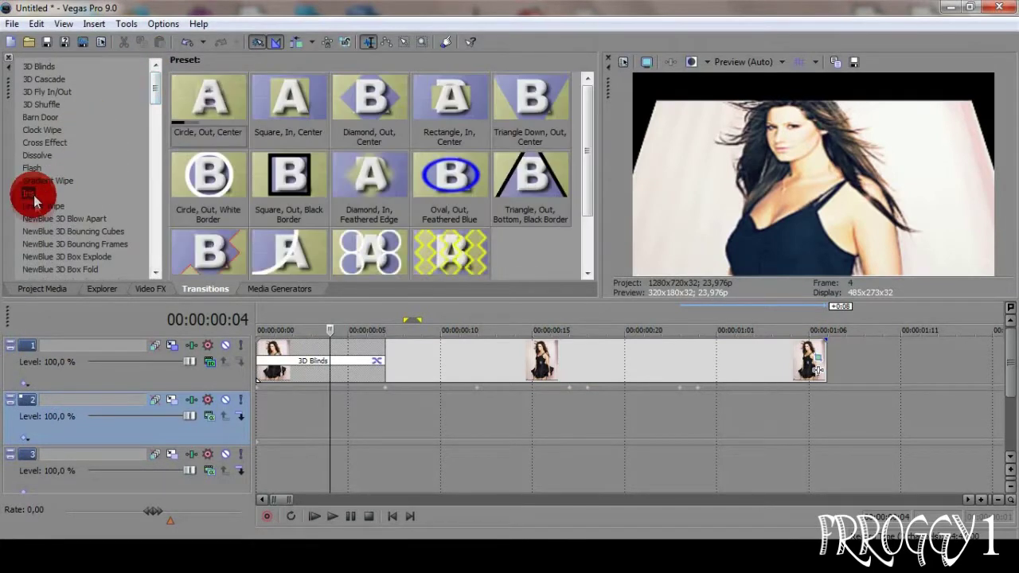
click(43, 206)
drag(273, 108, 318, 359)
click(443, 143)
click(318, 517)
- Shorten the track 2 photo event by 4:02 and shrink its Event Pan/Crop frame to about 2 176 × 1 224
click(723, 408)
drag(723, 408, 675, 411)
click(676, 402)
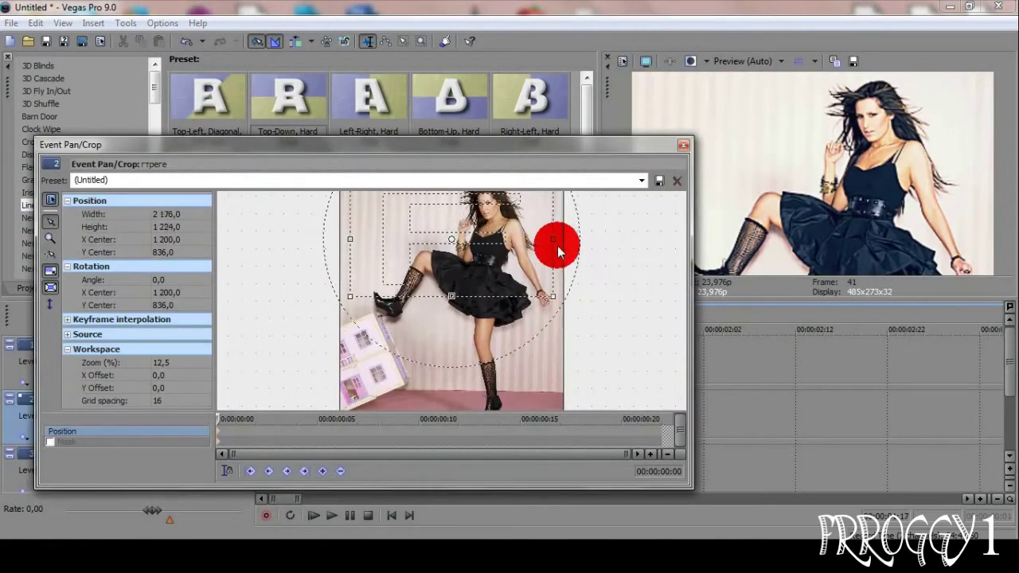
drag(558, 251, 555, 253)
click(683, 145)
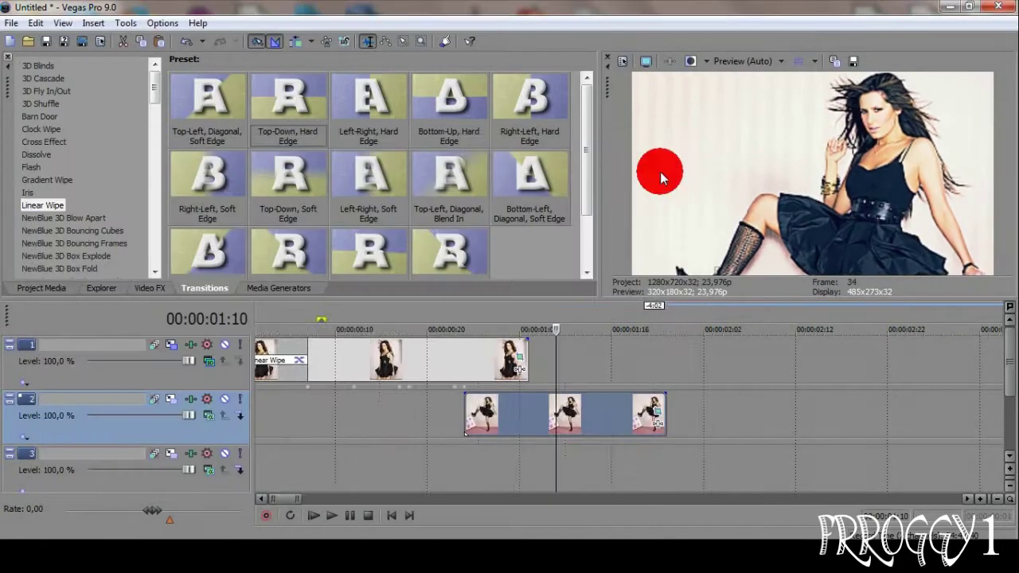
- Copy track 1's motion keyframe at 00:00:01:00 and paste it into the track motion of track 2
drag(468, 430, 483, 390)
click(153, 345)
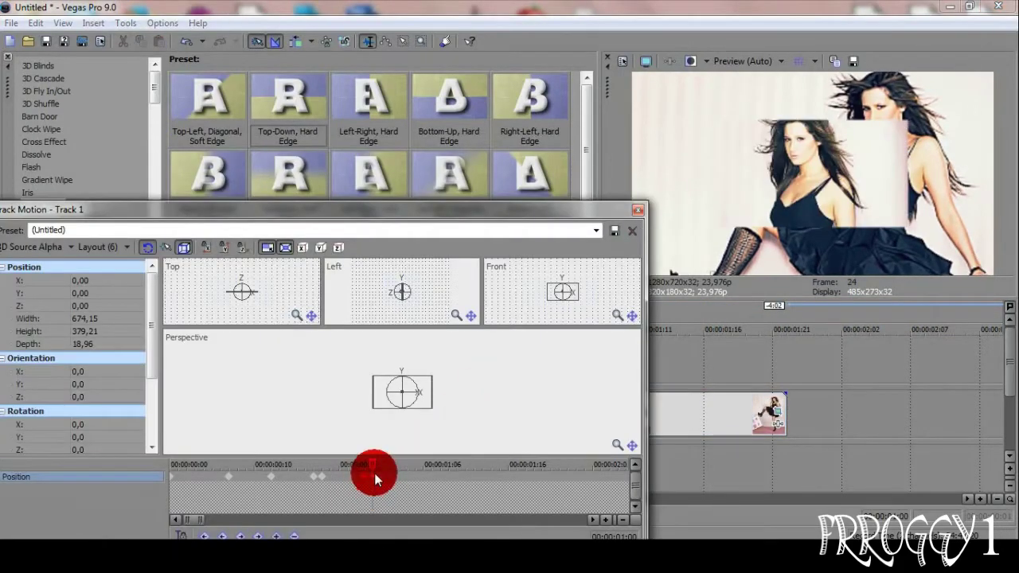
click(638, 209)
click(186, 416)
right_click(376, 315)
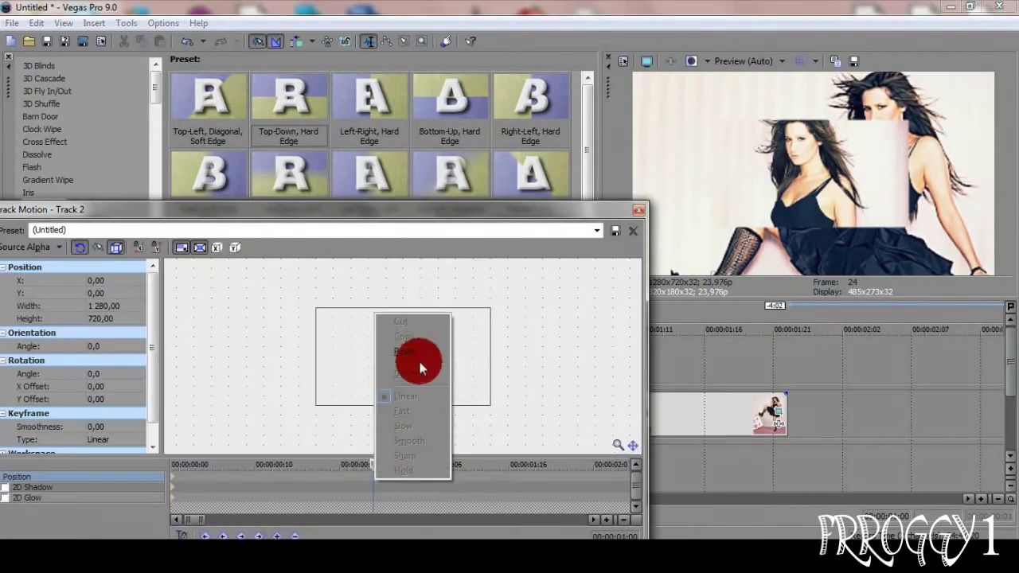
click(420, 367)
click(637, 209)
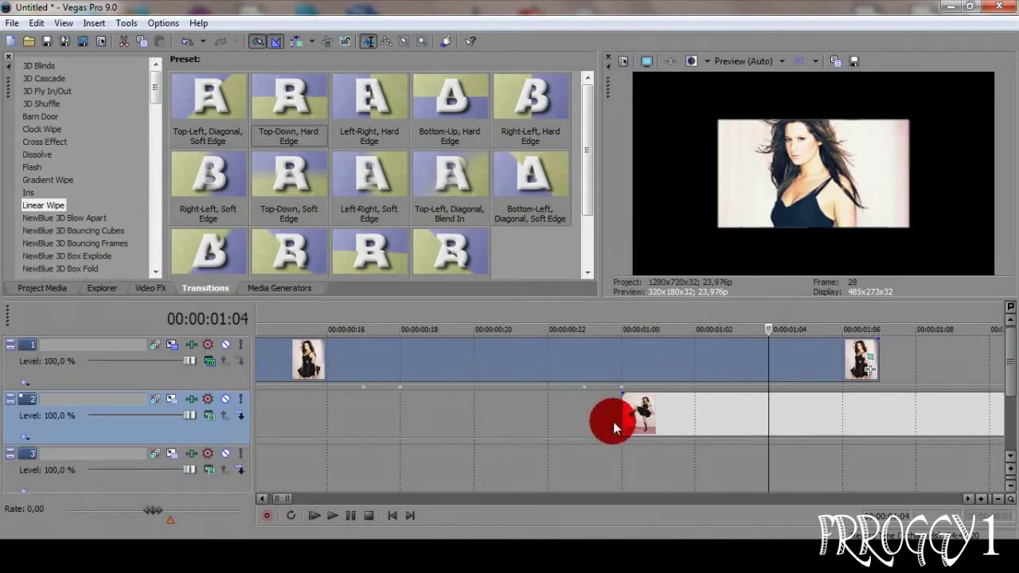
- Set up track 2 motion keyframes at 00:00:01:00 and 00:00:01:05 with the same frame size
click(785, 462)
click(156, 399)
click(491, 485)
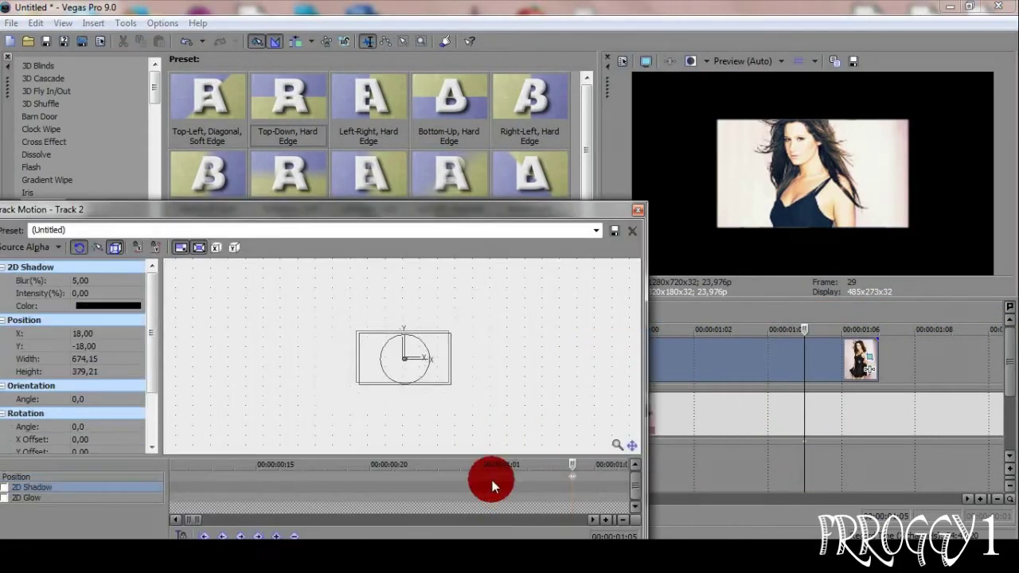
right_click(491, 486)
click(526, 348)
click(698, 446)
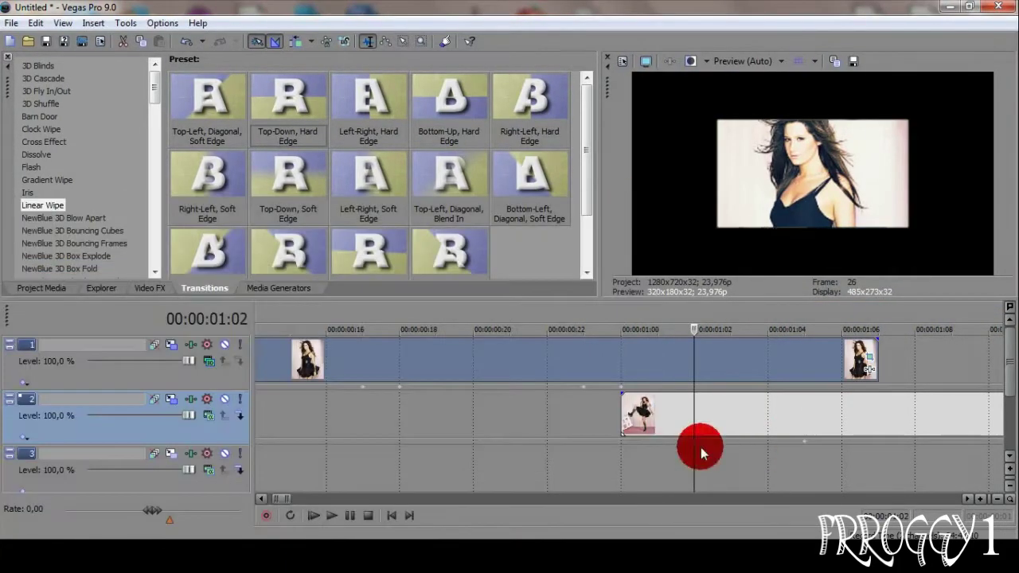
click(603, 433)
click(760, 412)
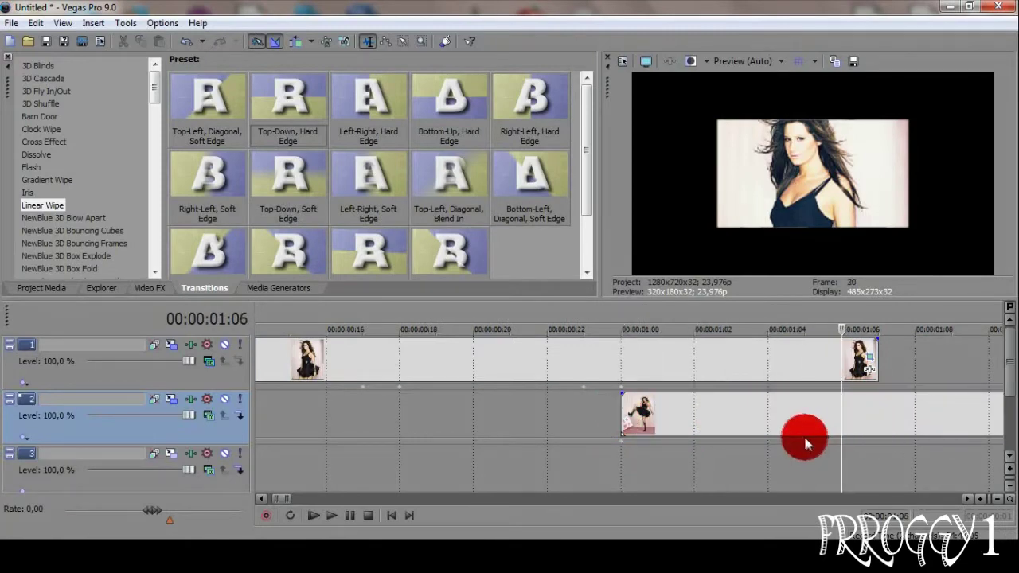
- At the 00:00:01:00 keyframe, move the track 2 frame just outside the lower-right corner of the picture
click(624, 448)
click(527, 406)
drag(434, 377, 565, 428)
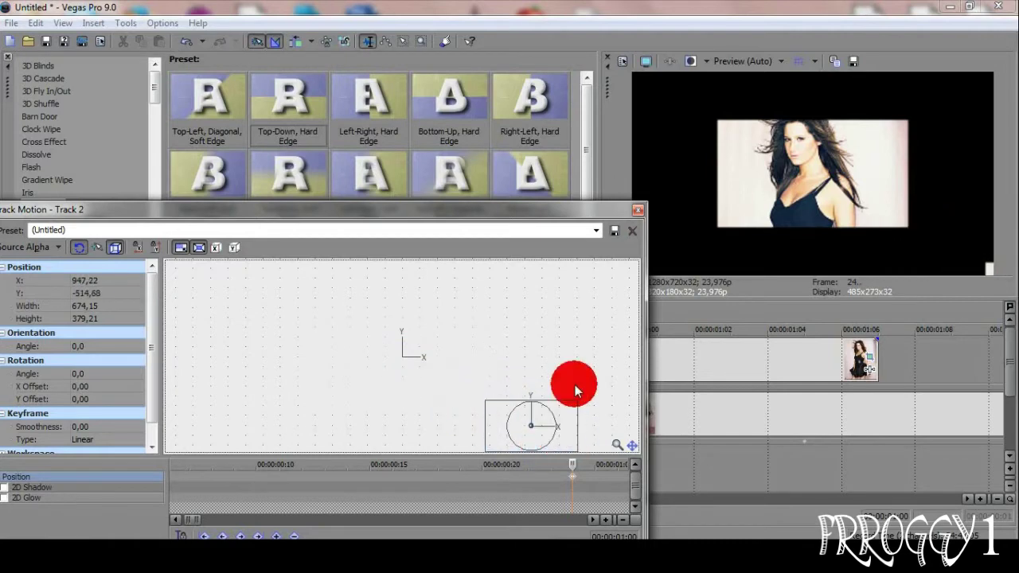
click(638, 209)
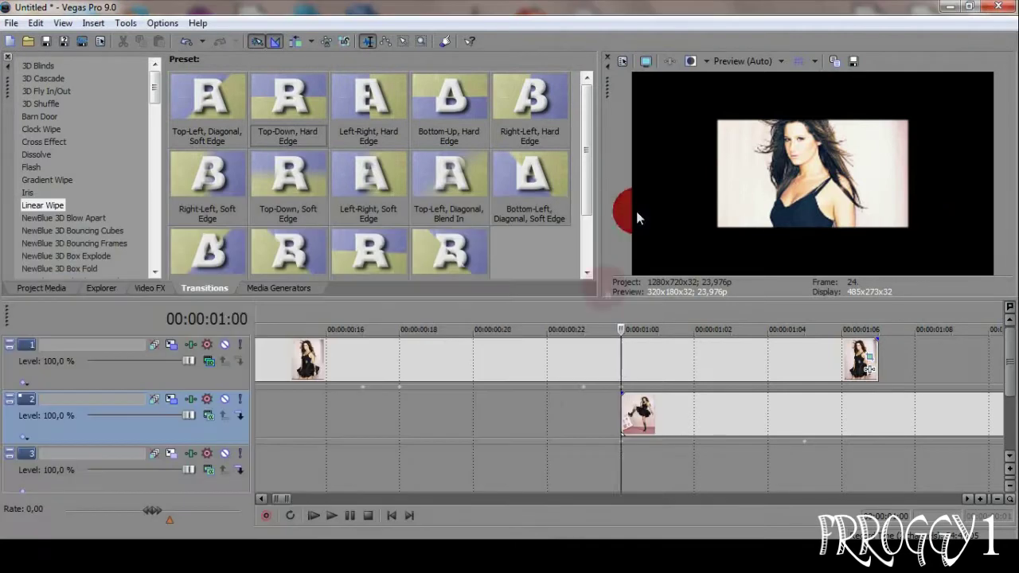
- Play back the second photo's entrance on track 2 around 00:00:01:00 to check the motion
drag(543, 417, 619, 415)
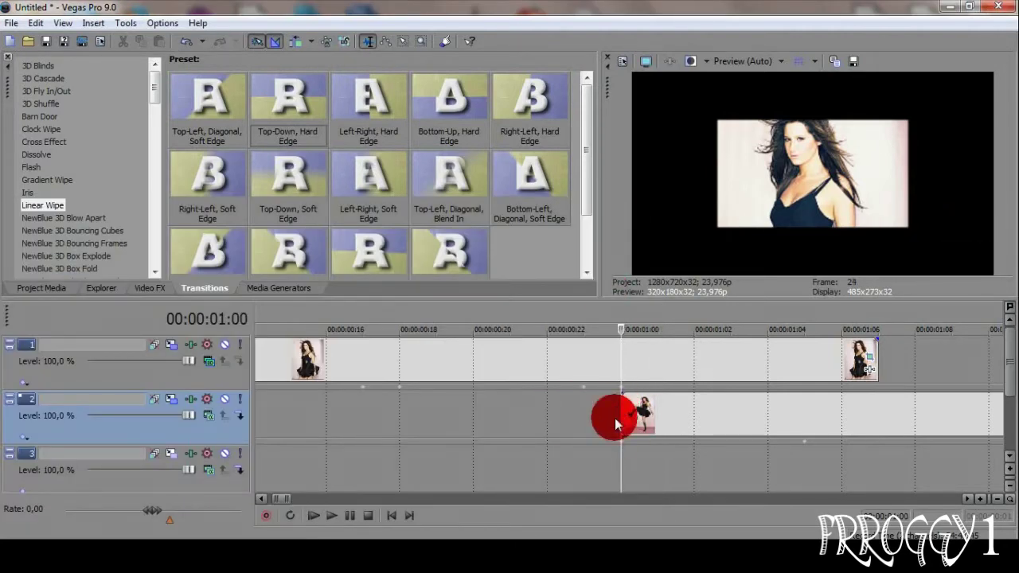
key(space)
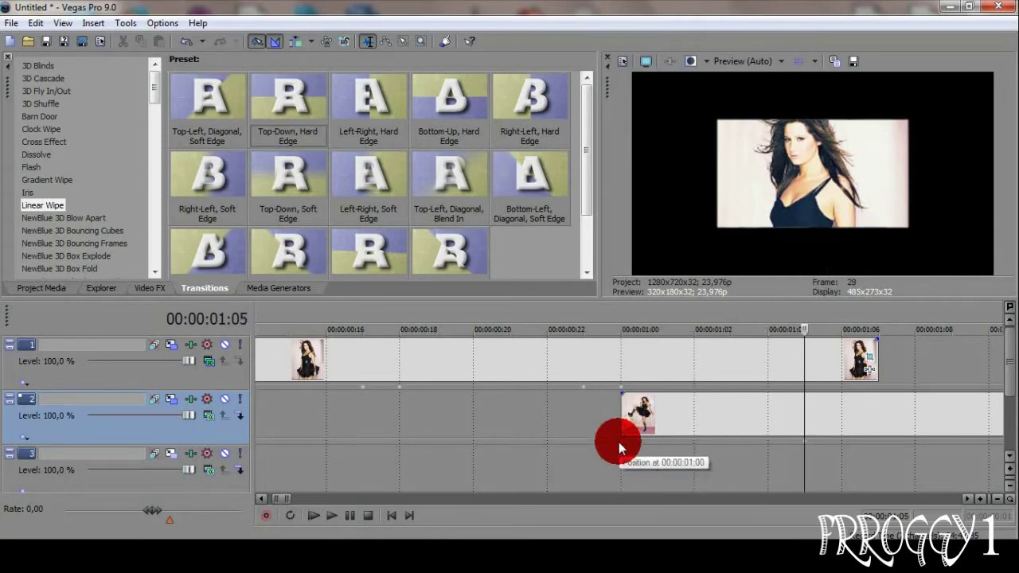
key(space)
key(space)
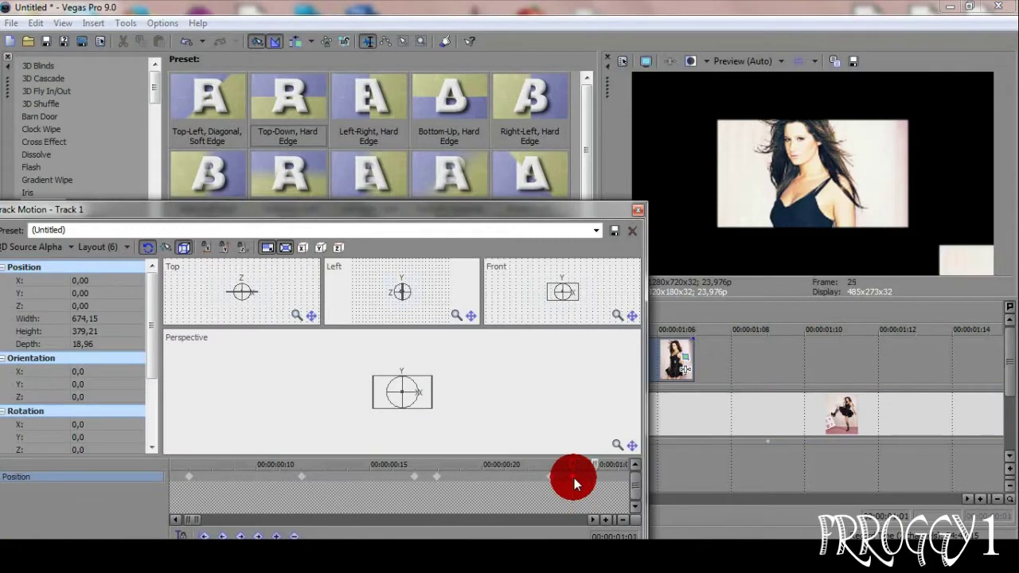
- At 00:00:01:05, move the track 1 frame to the upper left, to X -248,57 and Y 120,00
drag(412, 402, 646, 208)
click(641, 208)
- At the 00:00:01:05 keyframe, move the track 2 frame to the lower right, to about X 471 and Y -263
click(618, 439)
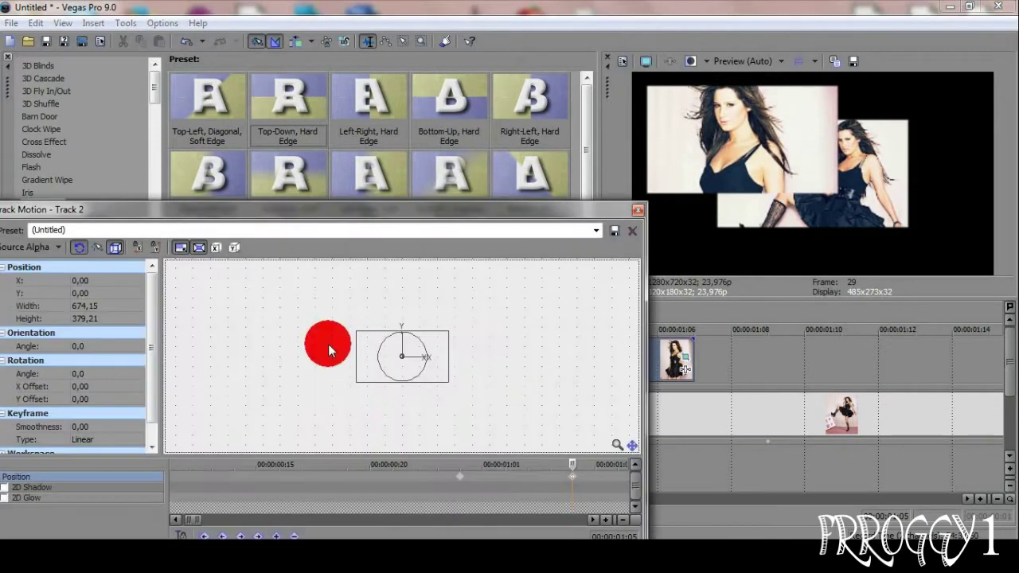
drag(366, 358, 364, 355)
click(396, 476)
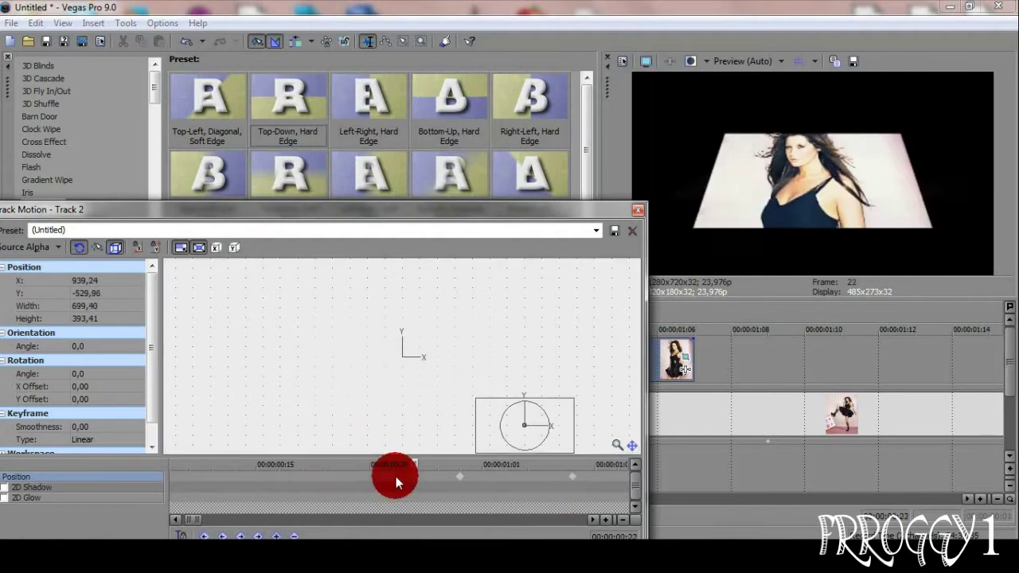
- Copy track 2's motion keyframe at 00:00:01:05 and paste it at 00:00:01:06
click(572, 476)
right_click(571, 476)
click(603, 333)
right_click(594, 476)
click(618, 346)
click(464, 476)
click(574, 516)
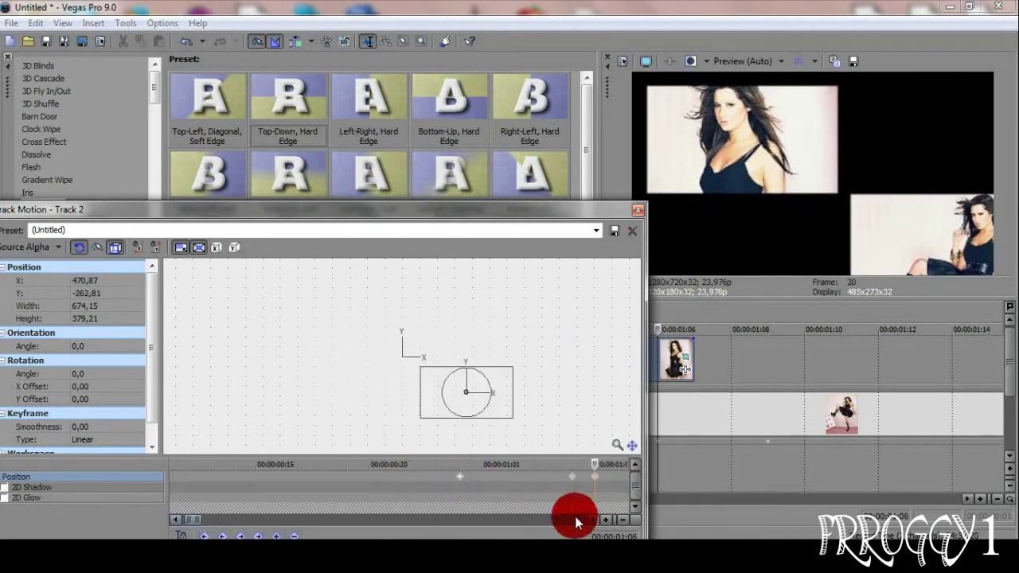
- Close the track 2 motion settings and extend the end of the track 1 photo event by 0:06
click(636, 211)
click(660, 352)
click(758, 434)
drag(706, 356, 916, 356)
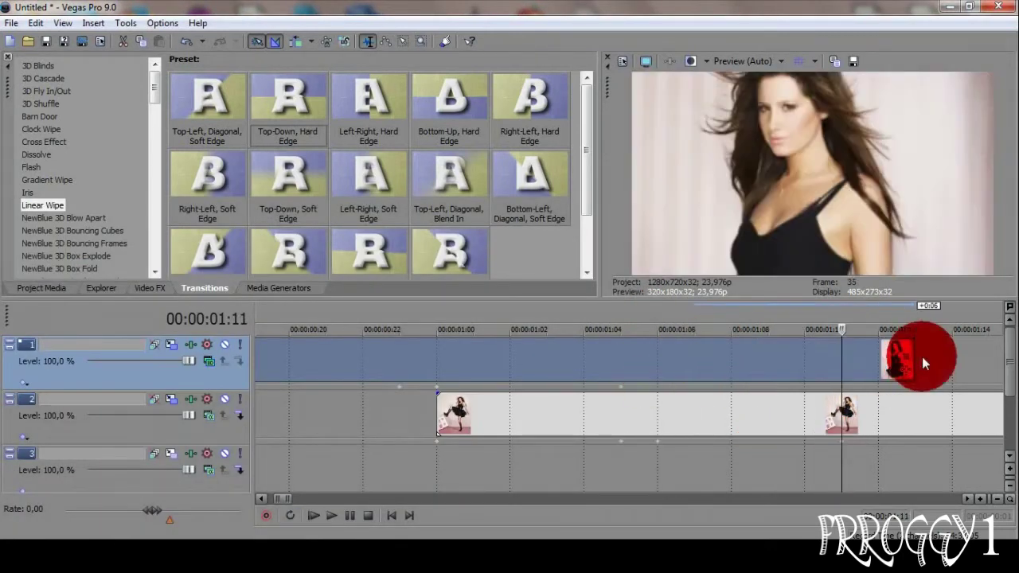
- Duplicate track 1's 00:00:01:05 motion keyframe at 00:00:01:06
click(619, 379)
click(512, 414)
click(575, 403)
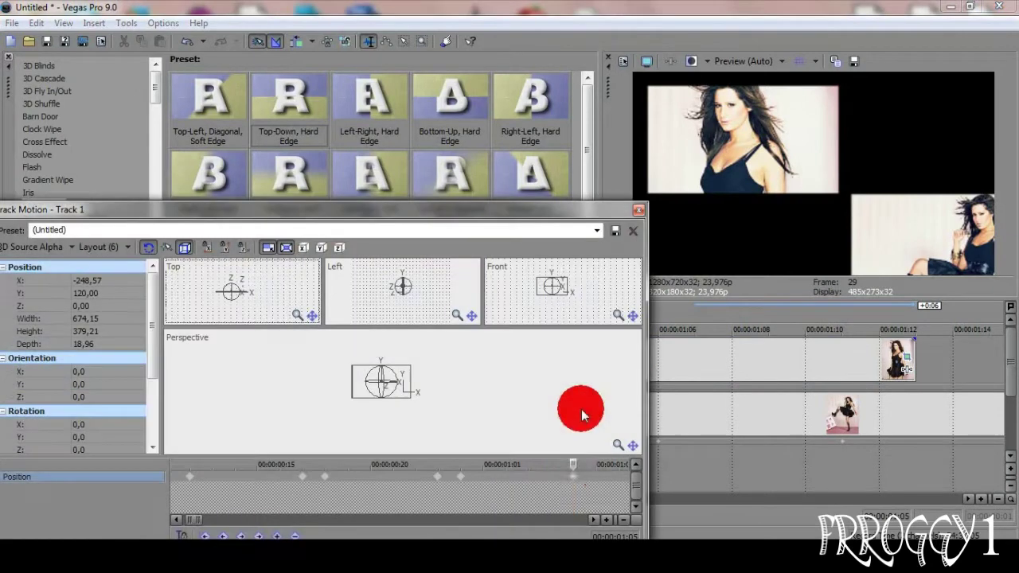
drag(579, 481, 596, 472)
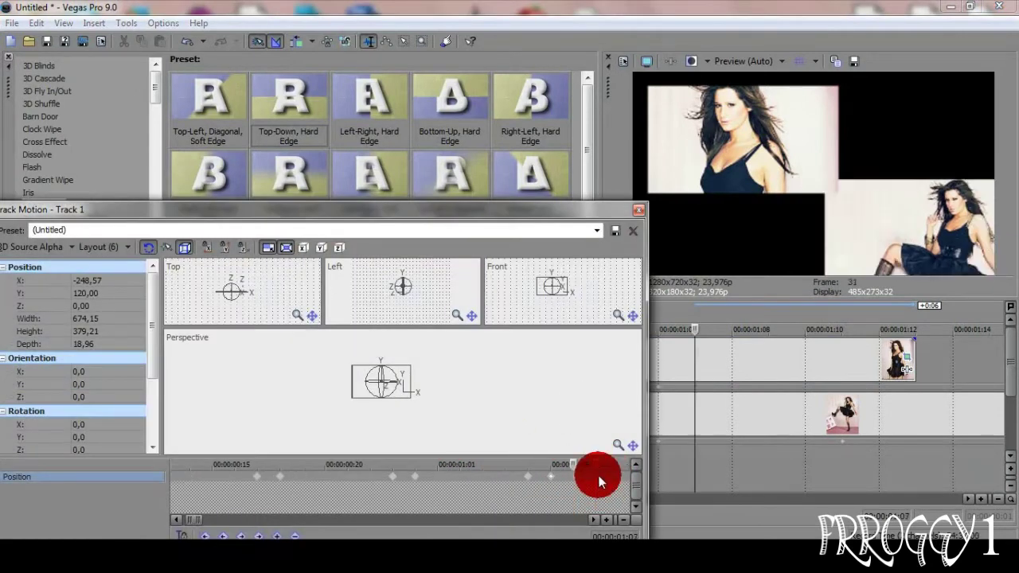
- At 00:00:01:11, move the track 1 frame to the upper left, to about X -729 and Y 386, and close the motion settings
click(385, 395)
drag(458, 410, 479, 414)
mouse_move(473, 473)
mouse_down()
mouse_move(465, 480)
mouse_move(490, 480)
mouse_up()
drag(533, 413, 533, 413)
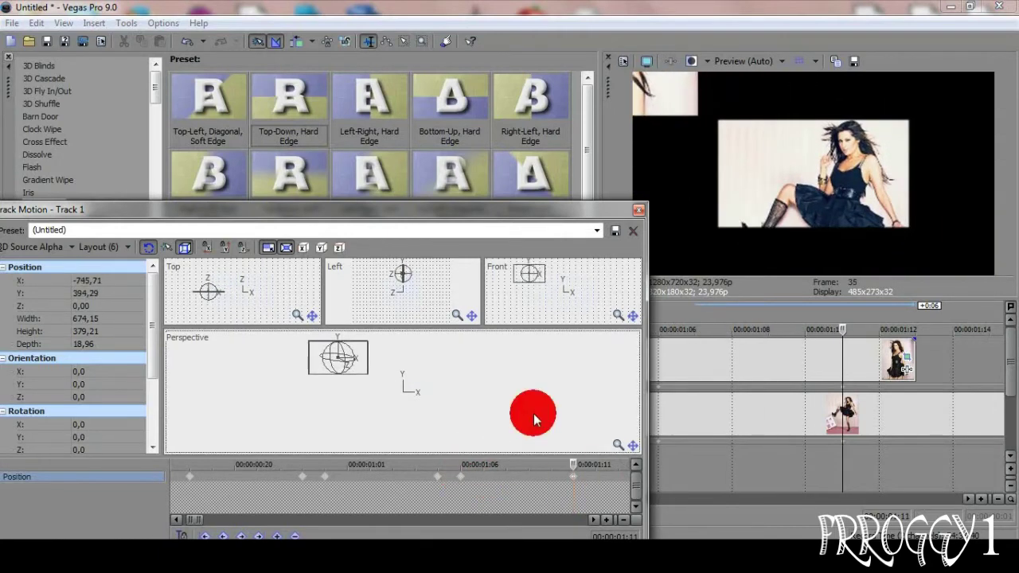
click(437, 478)
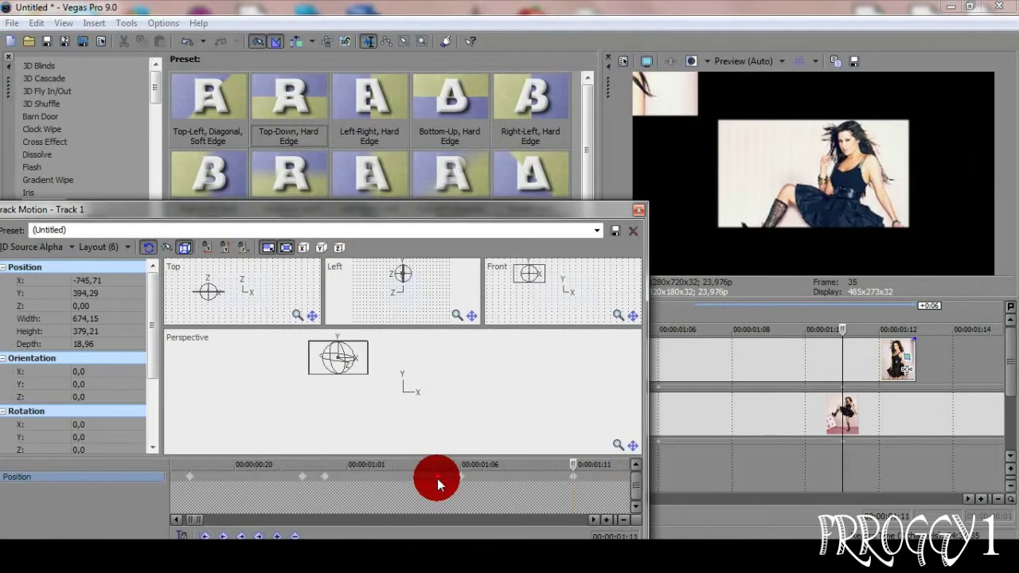
drag(455, 405, 446, 416)
mouse_move(423, 472)
mouse_down()
mouse_move(531, 481)
mouse_move(534, 393)
mouse_move(433, 474)
mouse_up()
click(639, 209)
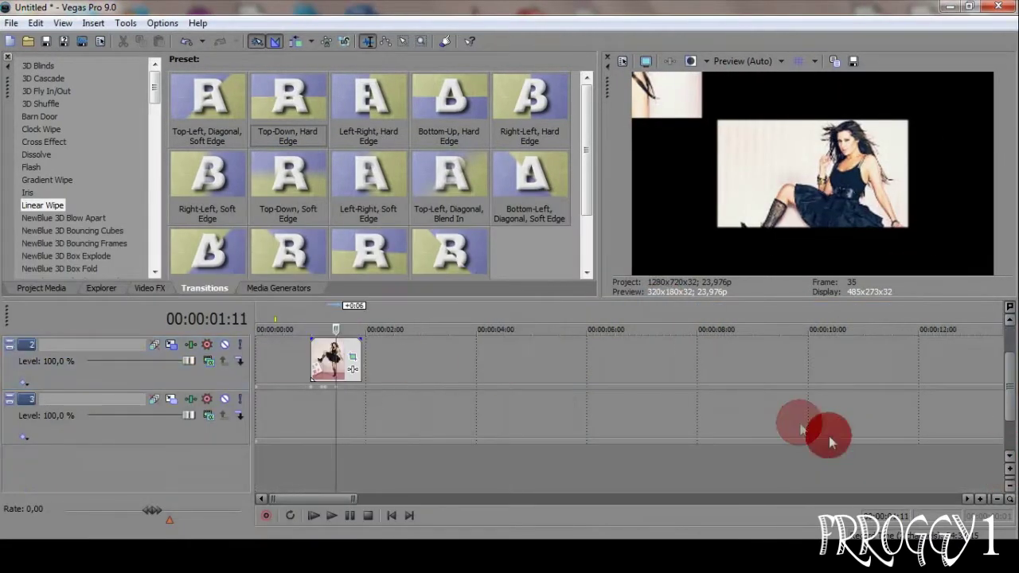
- Copy track 2's centred motion keyframe at 00:00:01:11 and paste it into the motion settings of track 3
drag(801, 427, 778, 382)
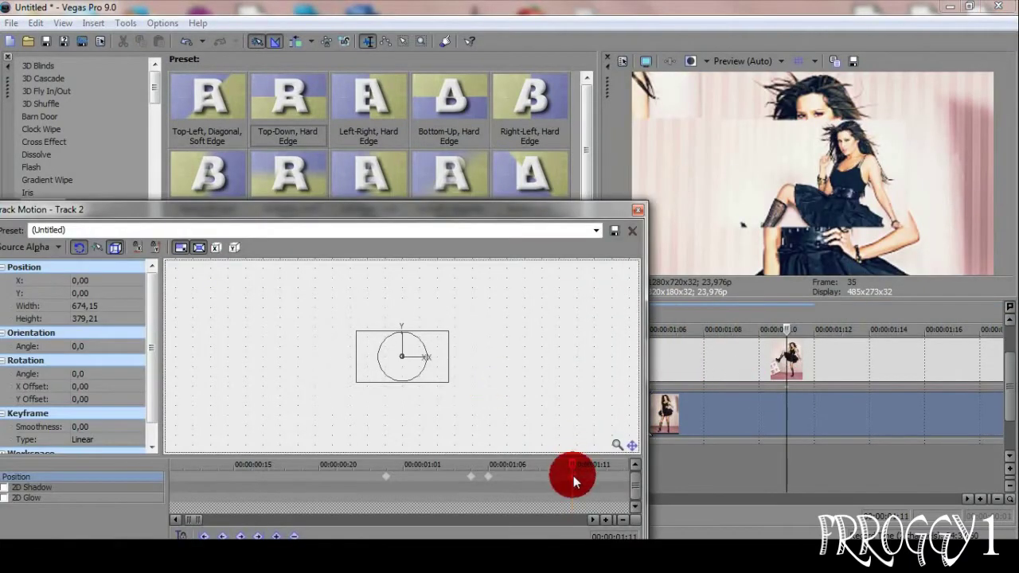
click(632, 231)
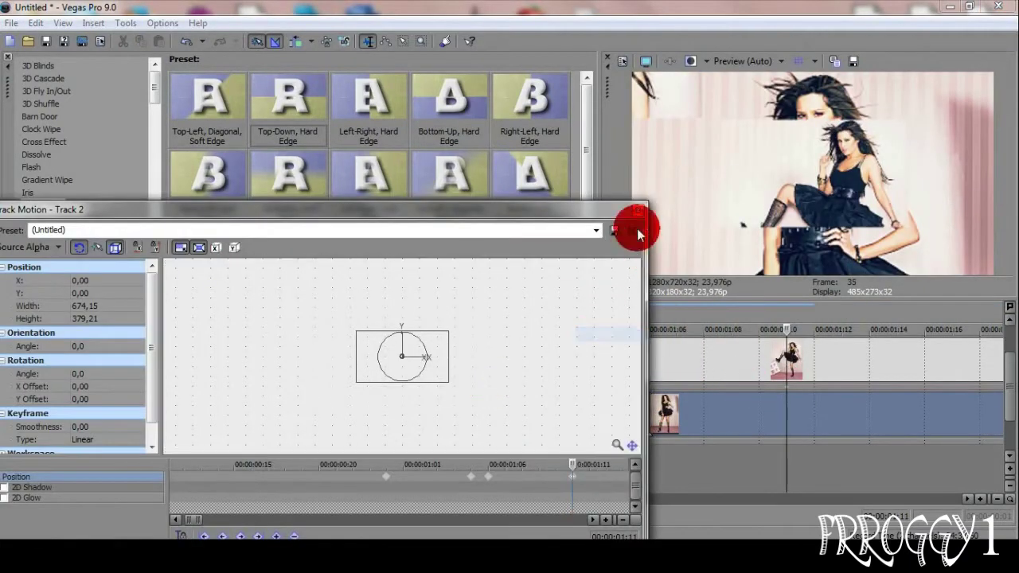
click(159, 421)
right_click(401, 464)
click(426, 366)
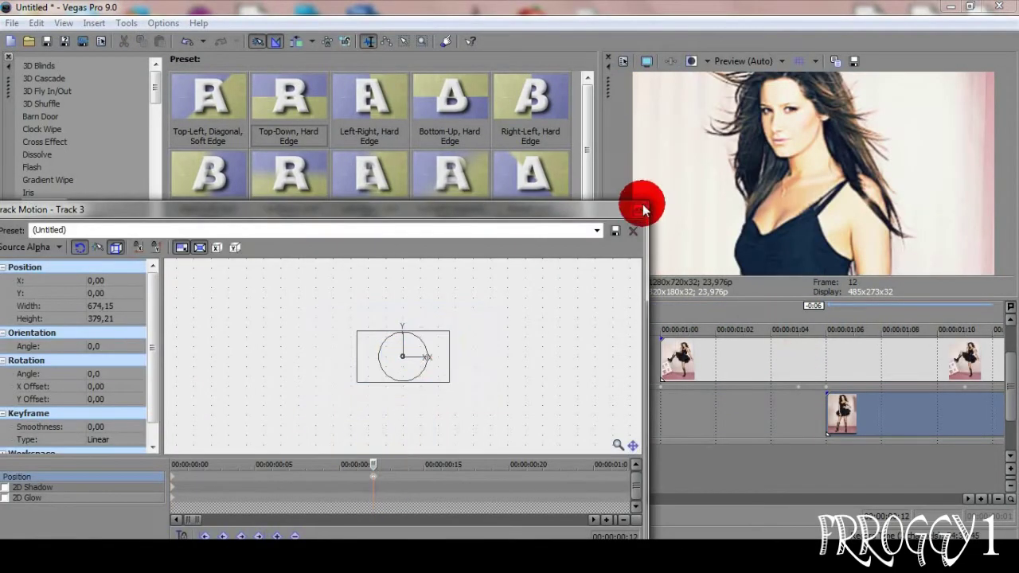
- Switch track 3 to 3D Source Alpha and place a centred motion keyframe at 00:00:01:06
click(472, 230)
click(484, 444)
click(832, 450)
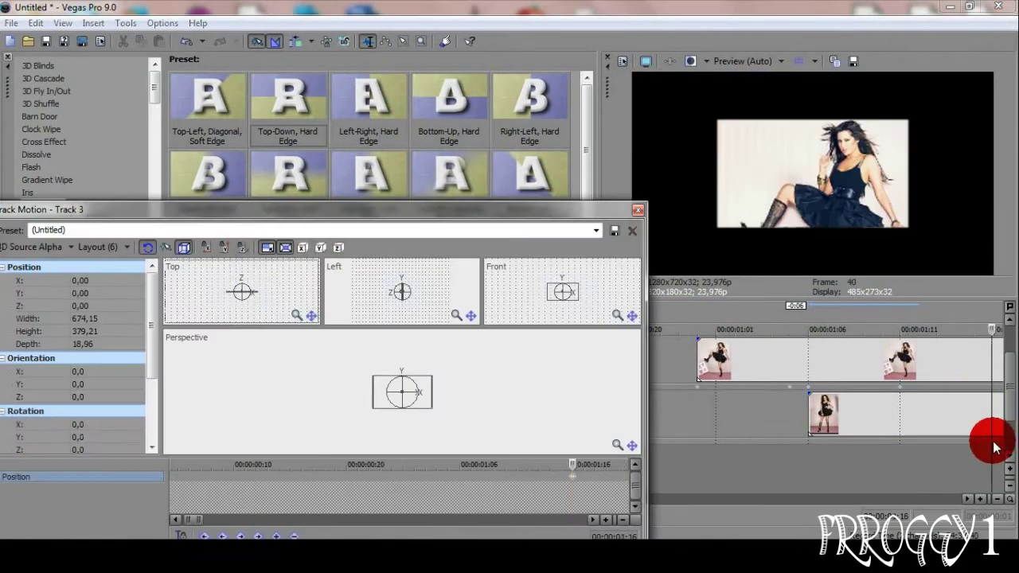
click(595, 475)
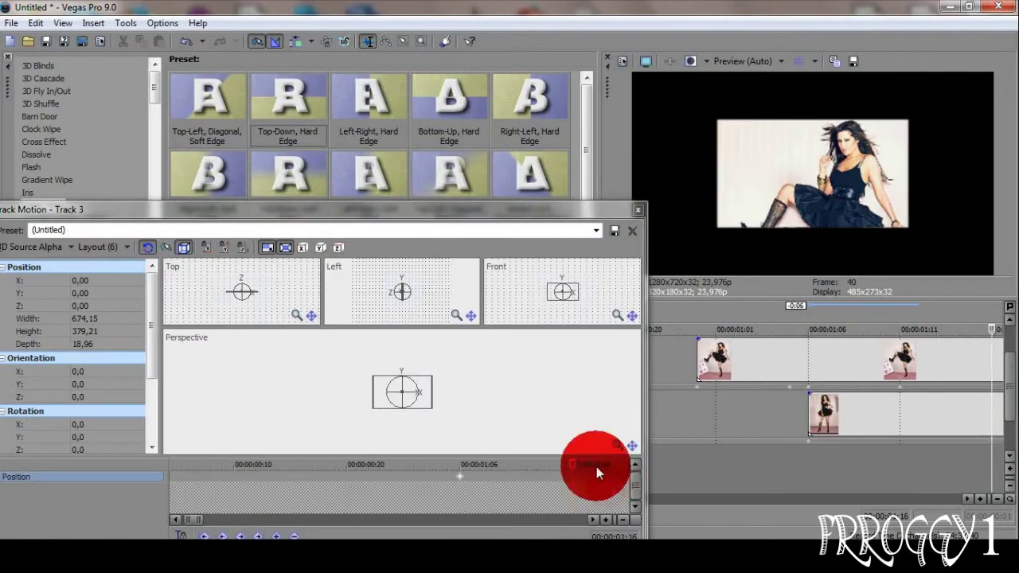
click(638, 209)
- At 00:00:01:11, move the track 3 frame to the lower right, to about X 737 and Y -386
click(700, 353)
click(649, 410)
click(705, 429)
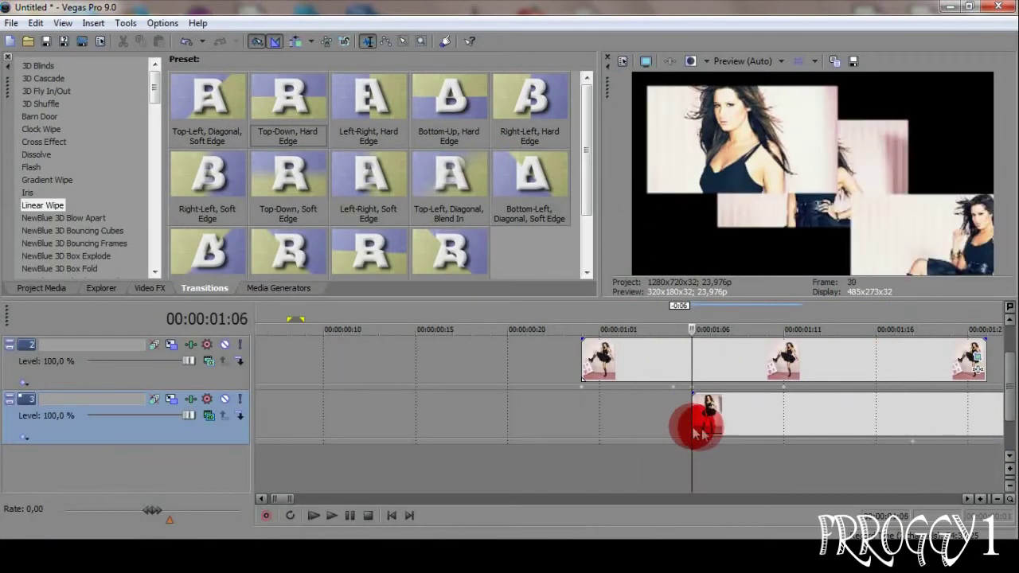
key(space)
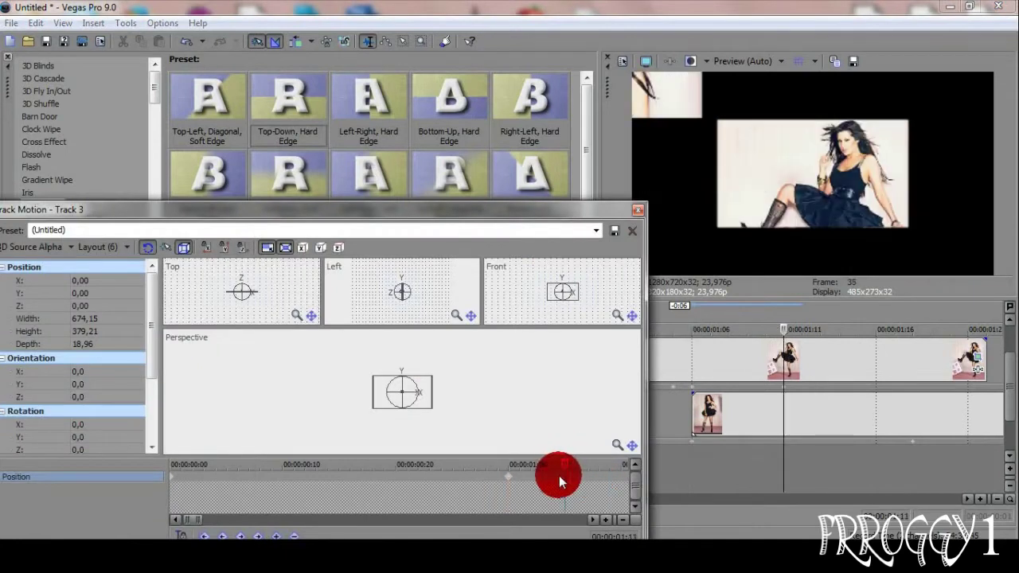
drag(421, 404, 486, 444)
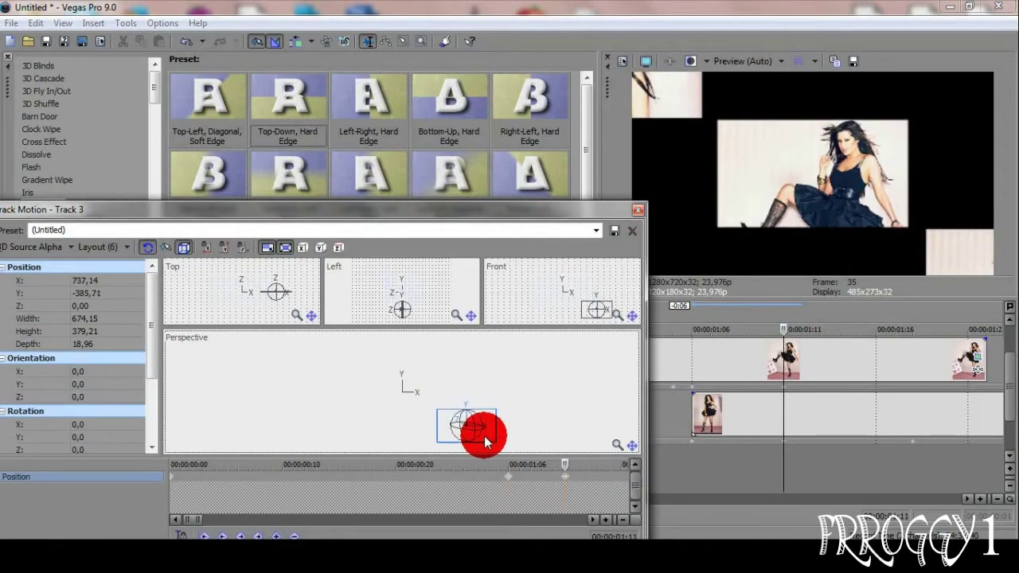
- Replace track 3's motion keyframe at 00:00:01:06 with a copy of the one at 00:00:01:11
click(509, 483)
click(426, 413)
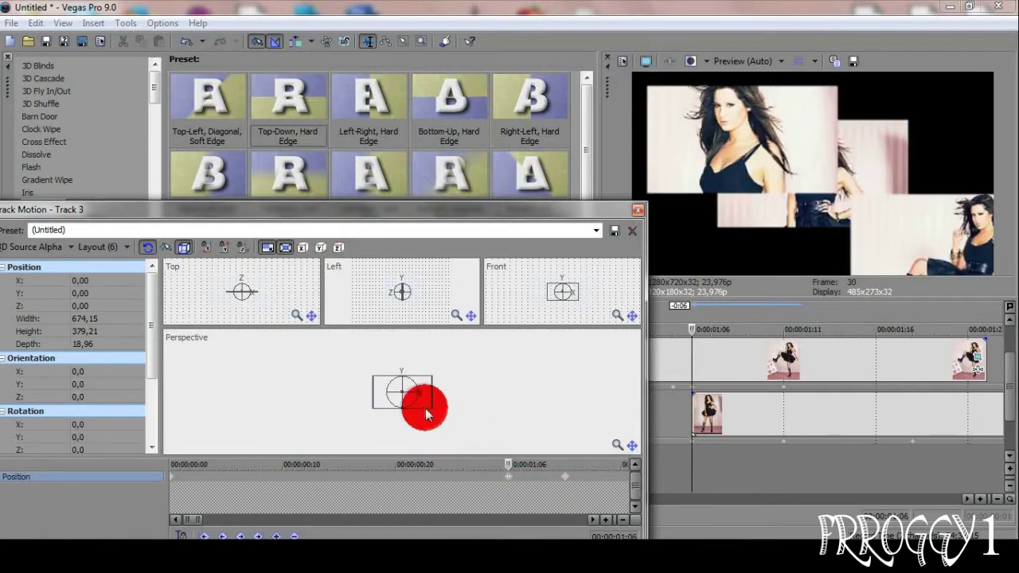
right_click(521, 482)
click(546, 375)
right_click(573, 477)
click(587, 336)
right_click(510, 485)
click(535, 357)
- At 00:00:01:06, move the track 3 frame farther to the lower right, to about X 1020 and Y -523
click(467, 444)
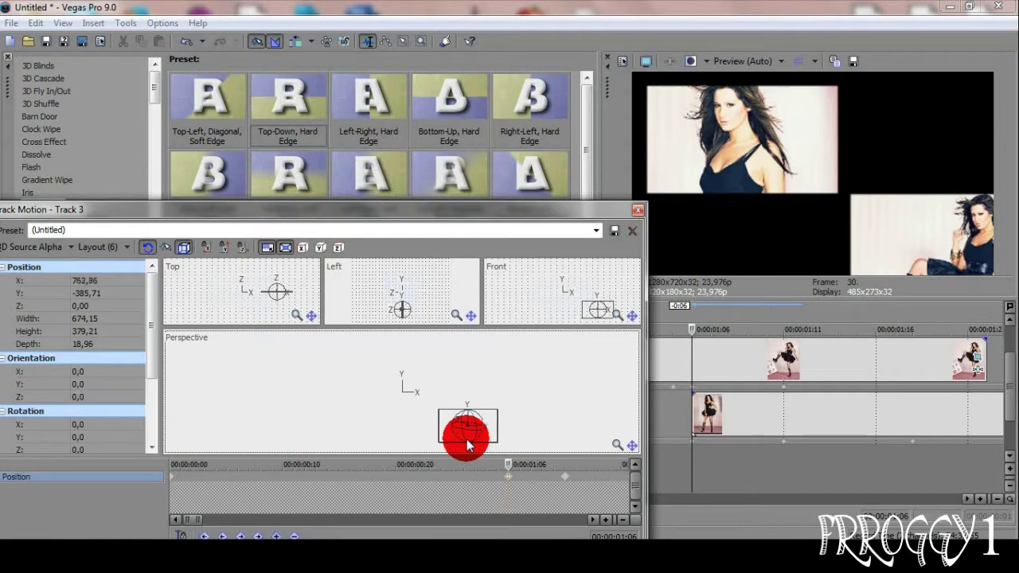
right_click(719, 343)
click(784, 451)
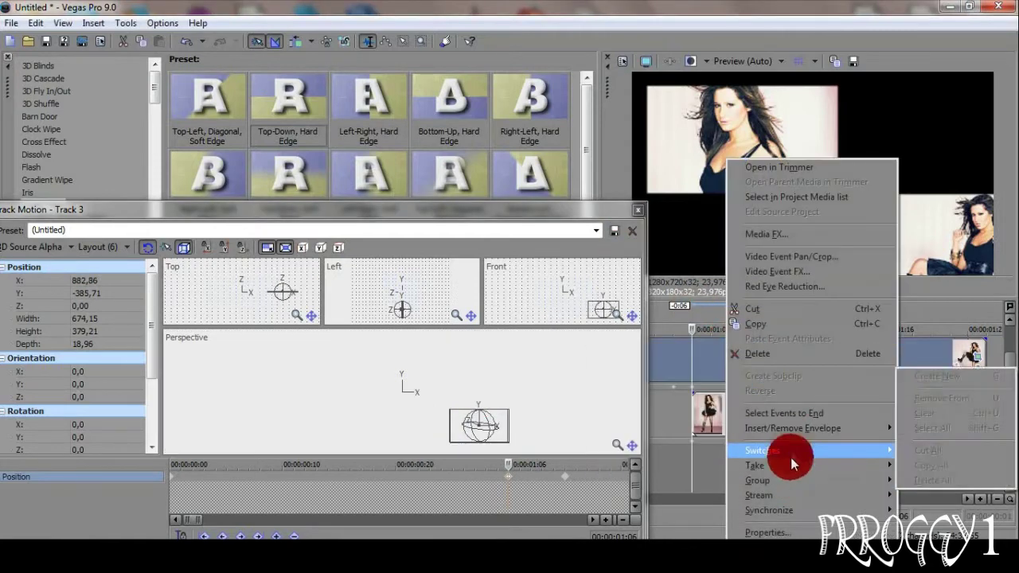
click(661, 333)
drag(467, 409, 472, 432)
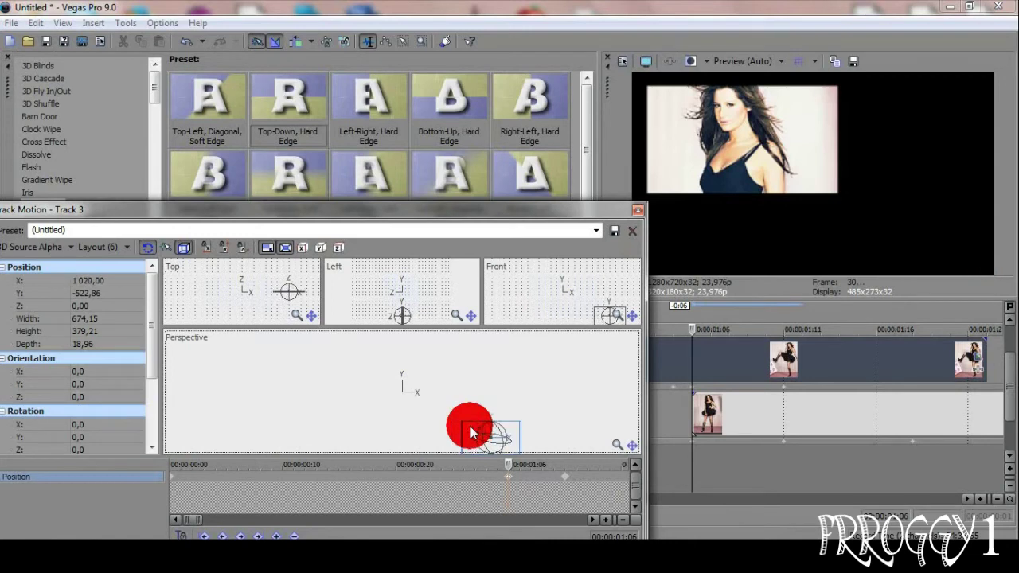
- Check the in-between frames and push track 3's 00:00:01:06 frame farther out, to about X 1200 and Y -677
click(531, 476)
right_click(807, 362)
click(844, 448)
click(676, 328)
click(512, 432)
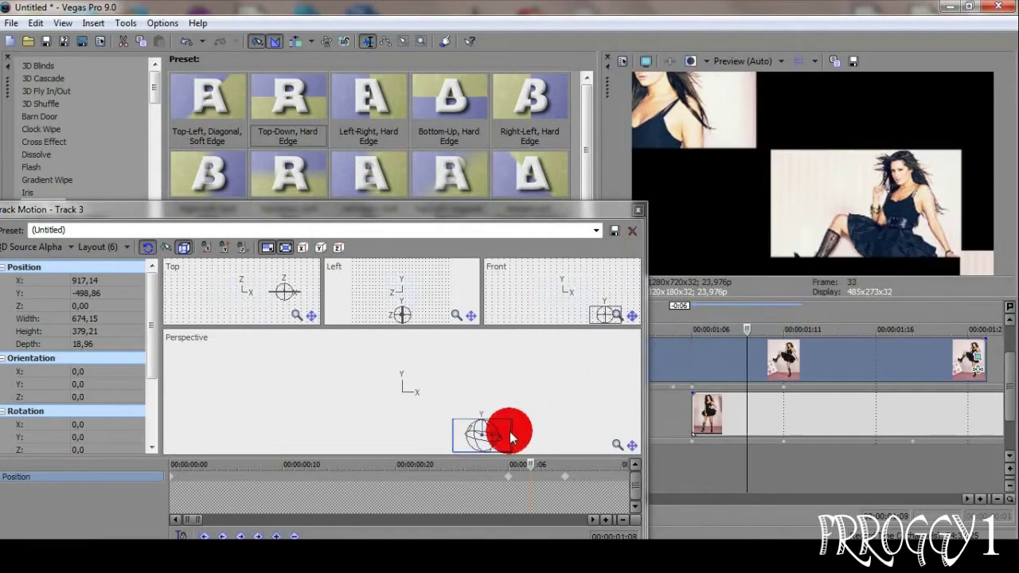
click(507, 476)
click(518, 438)
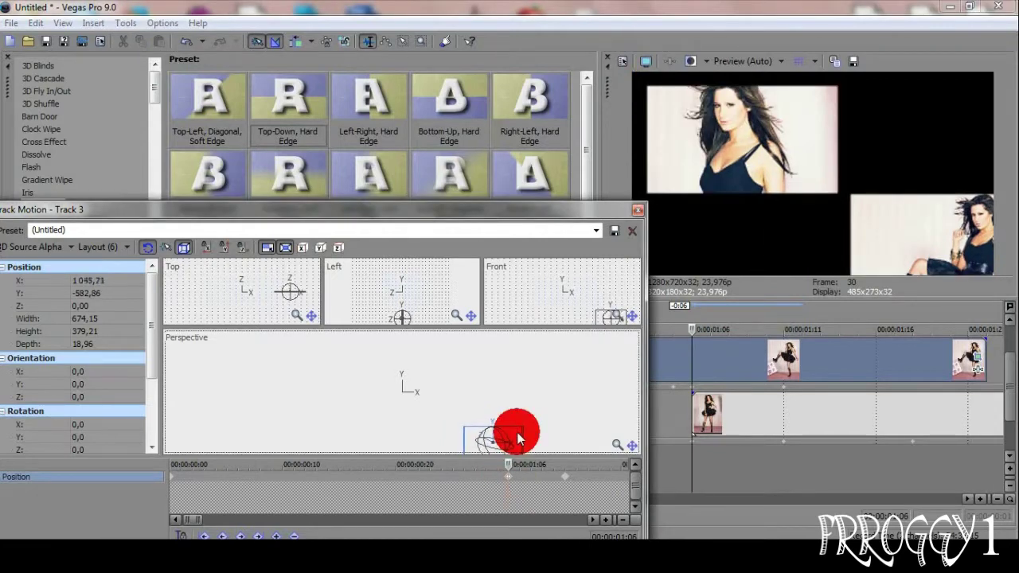
click(511, 476)
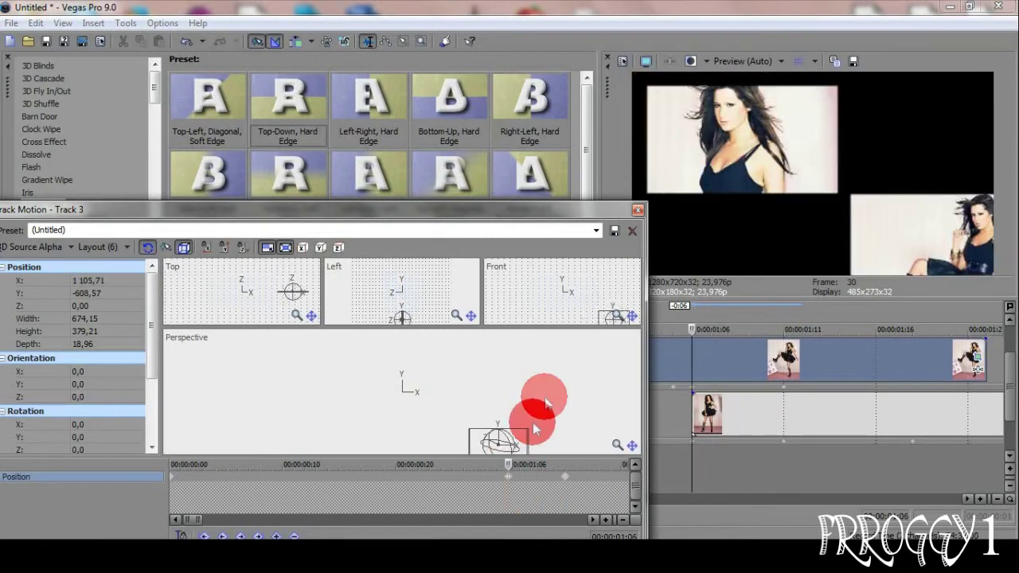
click(507, 478)
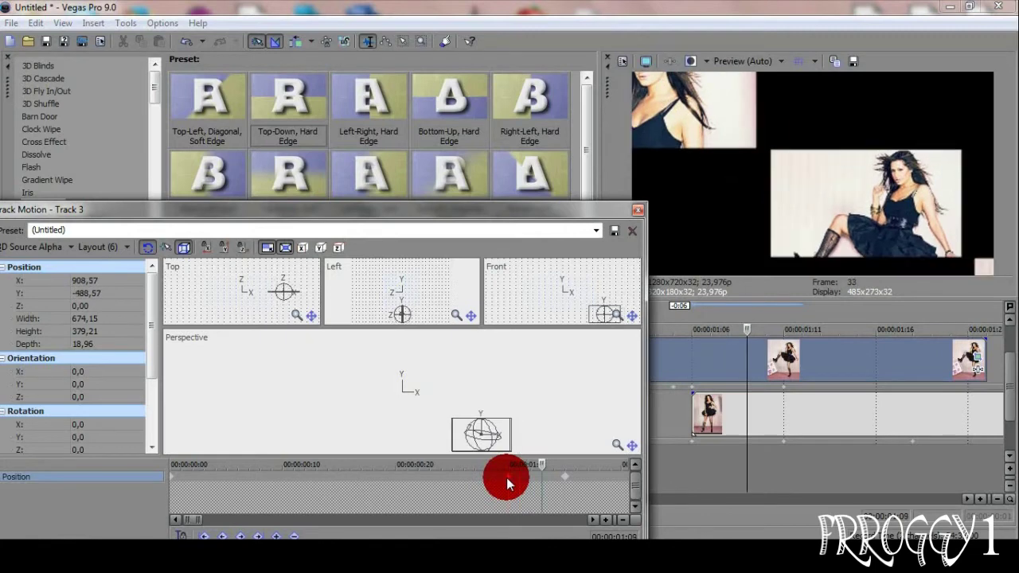
click(516, 480)
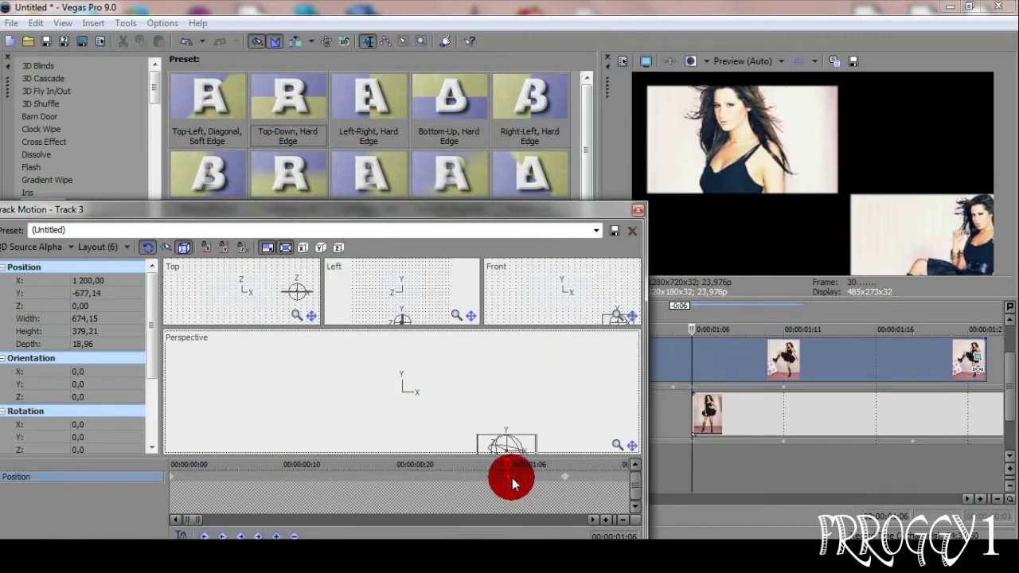
- Copy track 3's motion keyframe at 00:00:01:11 and paste it at 00:00:01:12
right_click(564, 476)
click(566, 475)
right_click(577, 476)
click(607, 362)
- Duplicate track 2's centred 00:00:01:11 motion keyframe at 00:00:01:12 and close the track 2 motion settings
click(807, 391)
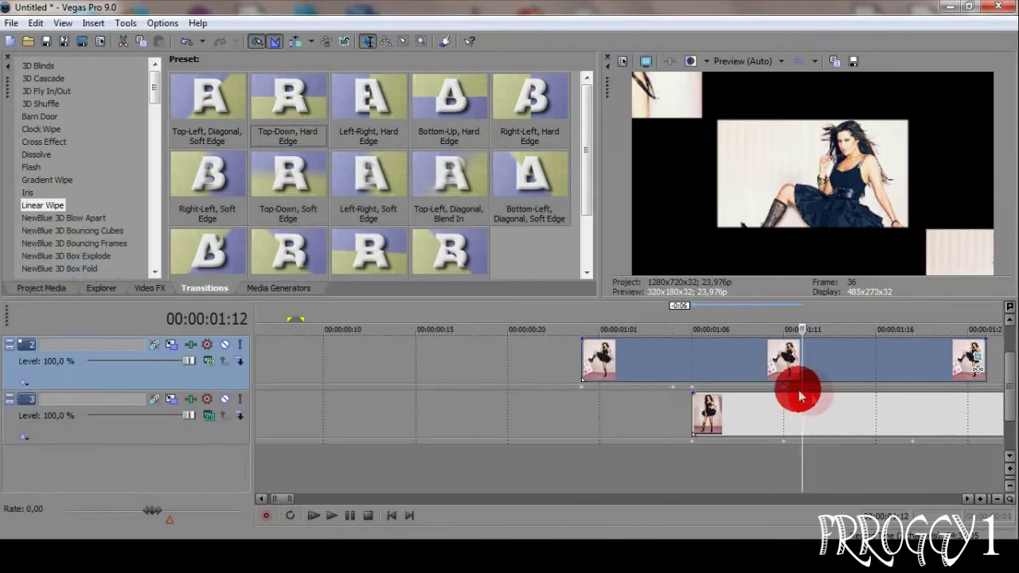
click(687, 416)
click(564, 478)
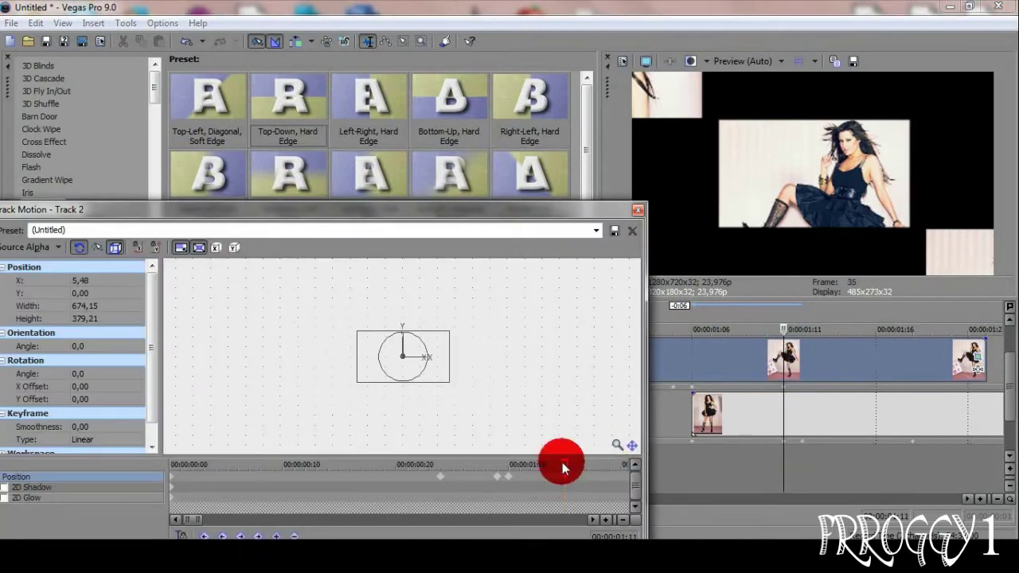
click(520, 390)
click(580, 478)
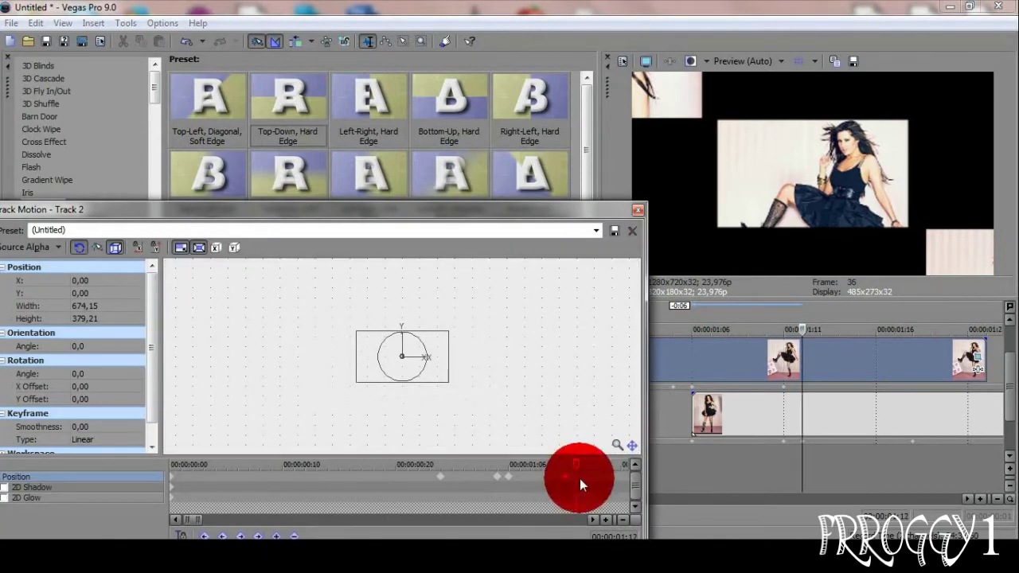
click(638, 211)
scroll(846, 335, up, 3)
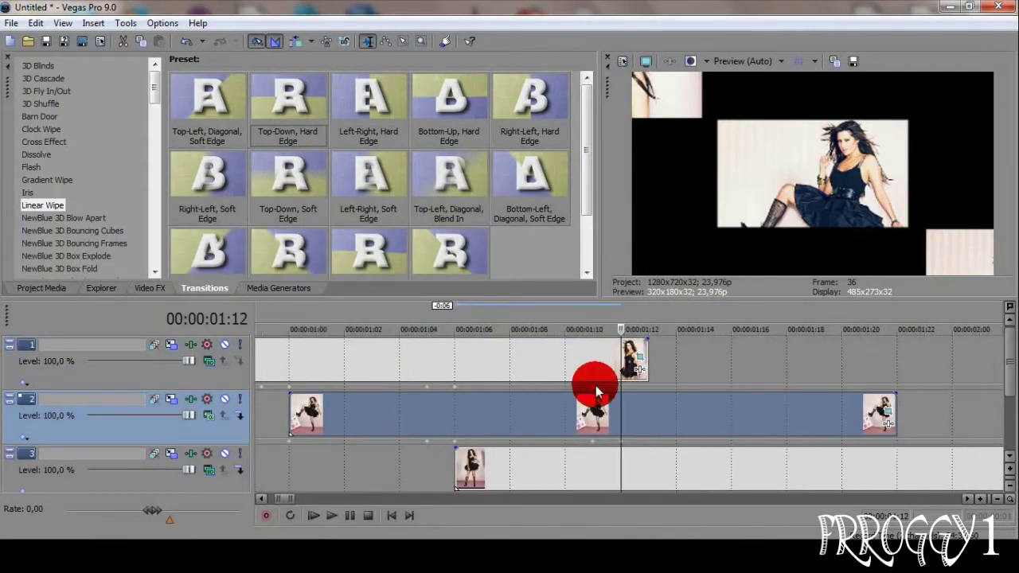
- Extend the end of the track 1 photo event by 0:08 and duplicate its 00:00:01:11 motion keyframe at 00:00:01:12
click(595, 389)
click(637, 210)
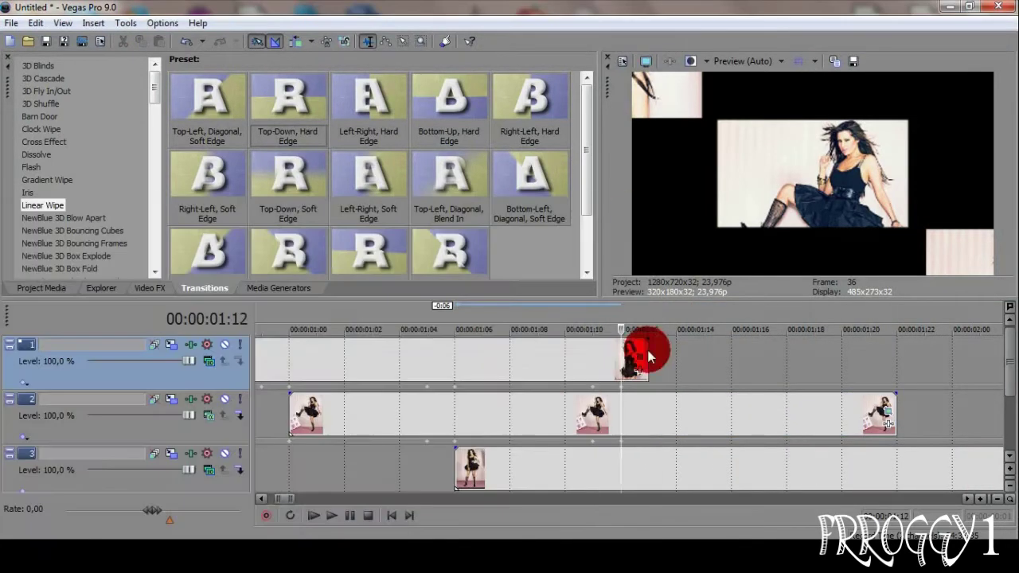
click(626, 388)
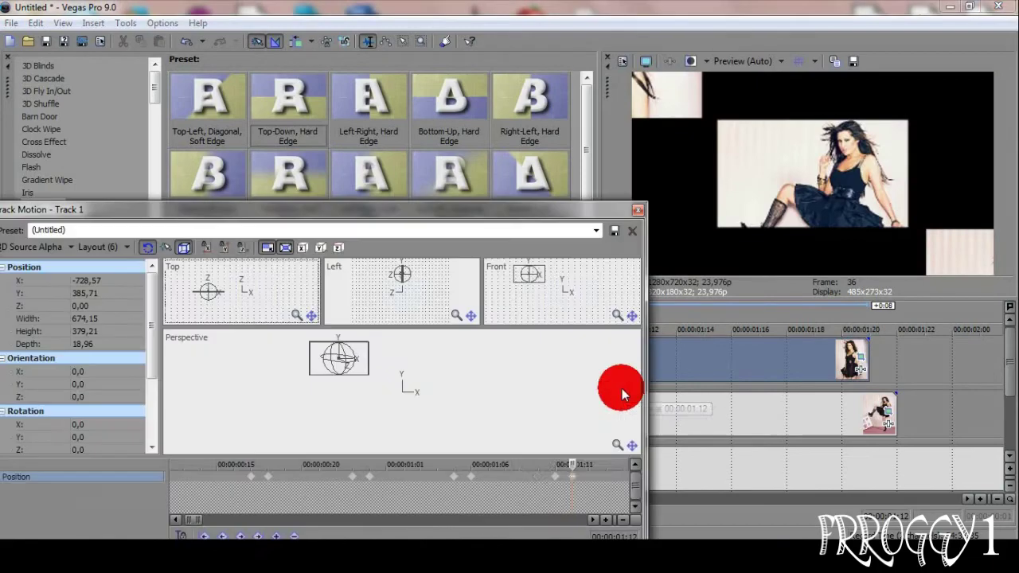
- Copy track 1's motion keyframe at 00:00:01:12 and paste it into track 2 at 00:00:01:17 and 00:00:01:18
right_click(575, 479)
click(610, 339)
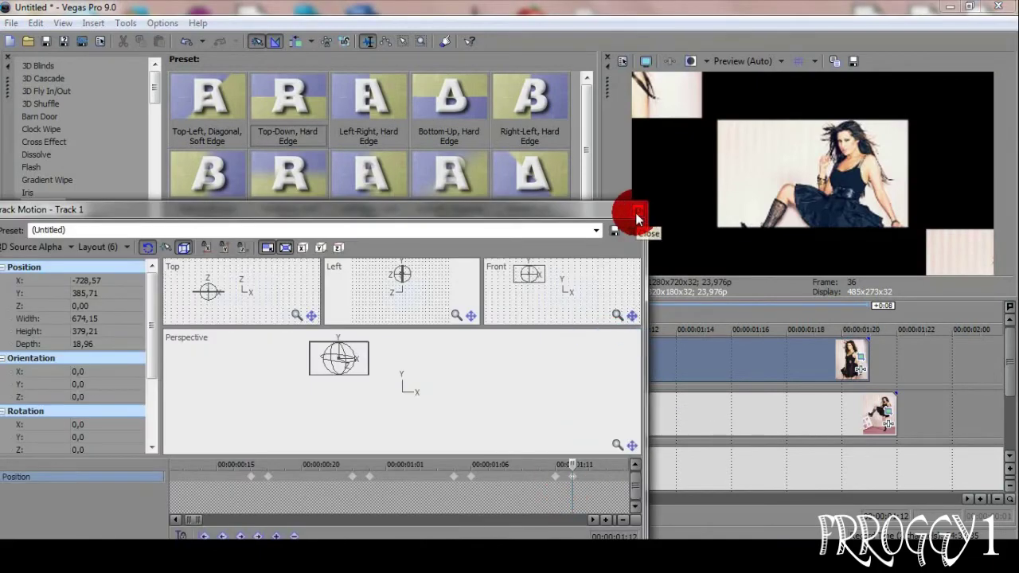
click(638, 211)
click(610, 432)
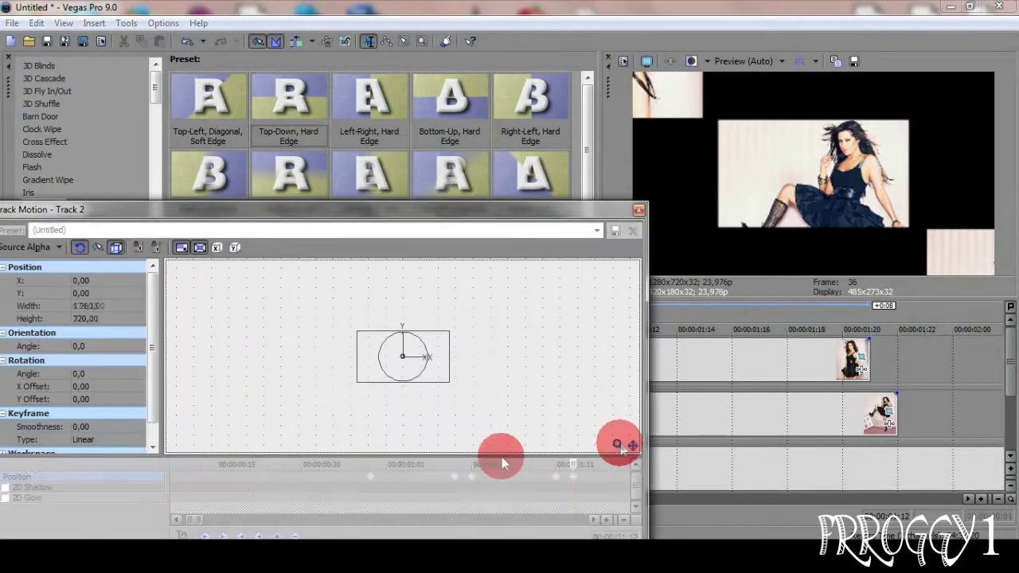
click(568, 470)
right_click(612, 476)
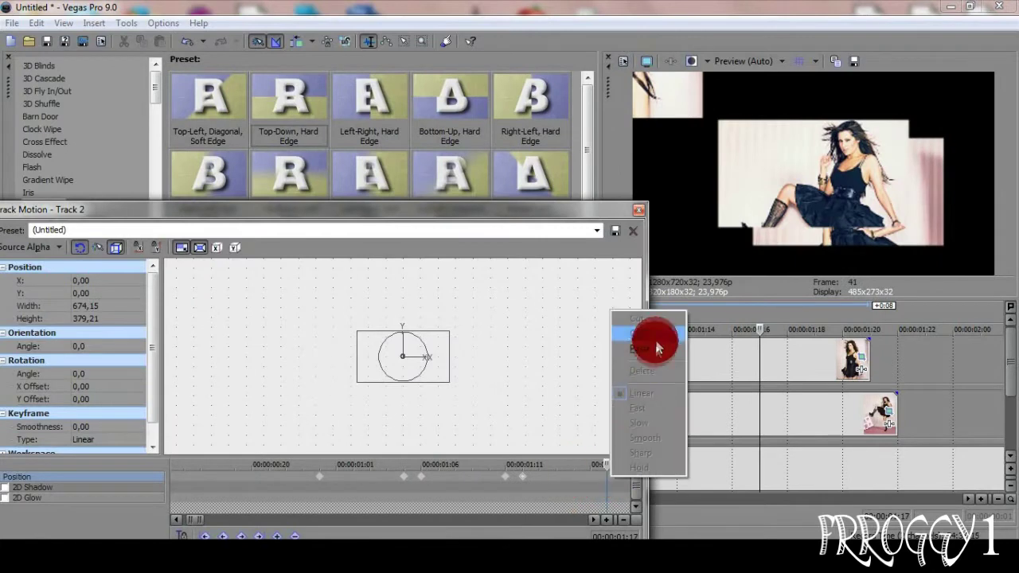
click(658, 347)
drag(610, 477, 568, 478)
click(639, 211)
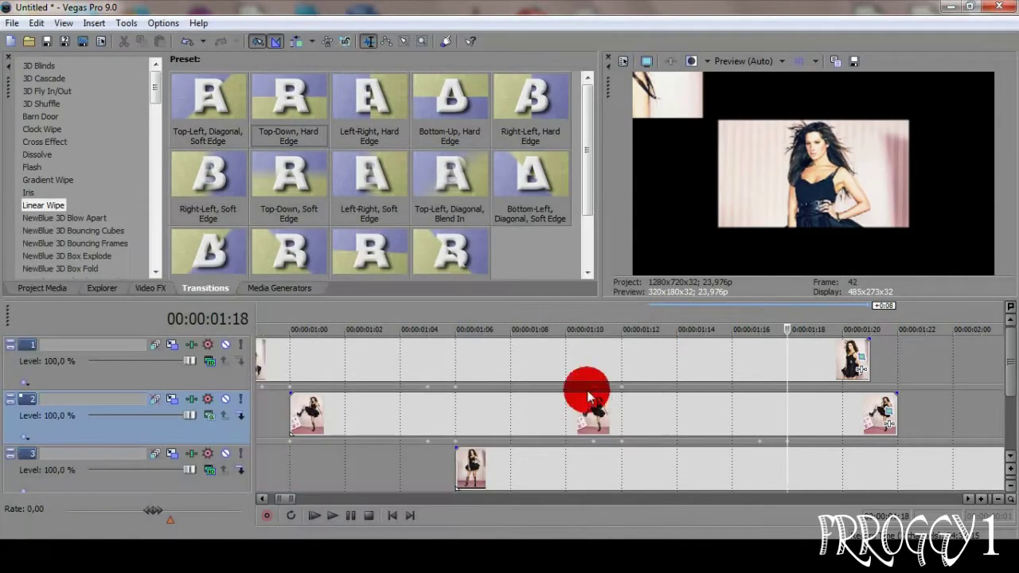
- Step through the animation frame by frame up to 00:00:01:18 to check the movement of the photos
click(594, 368)
key(Right)
key(Right)
key(Right)
key(Right)
key(Right)
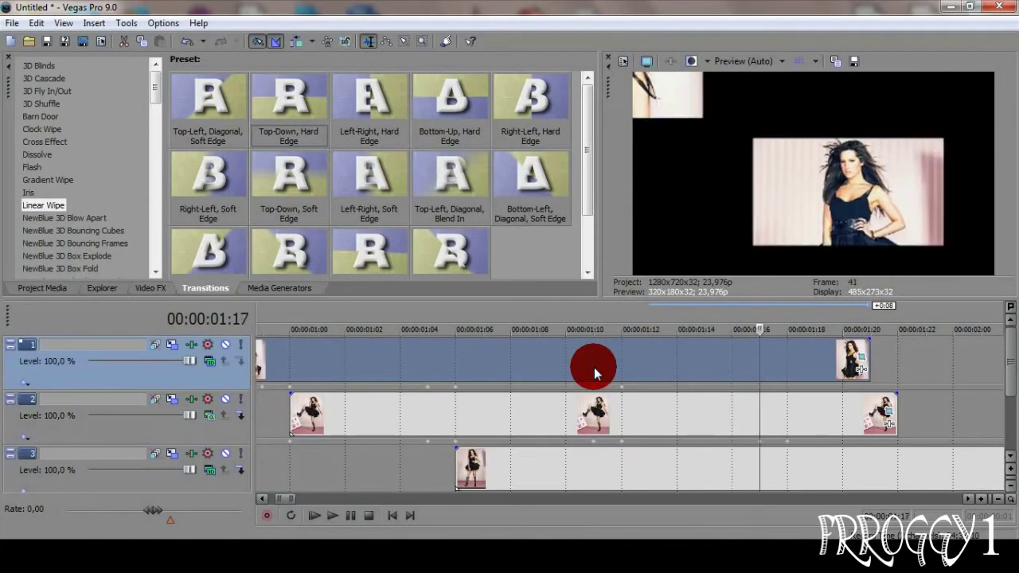
key(Right)
- Add a centred motion keyframe to track 3 at 00:00:01:17 and close its motion settings
scroll(703, 461, down, 2)
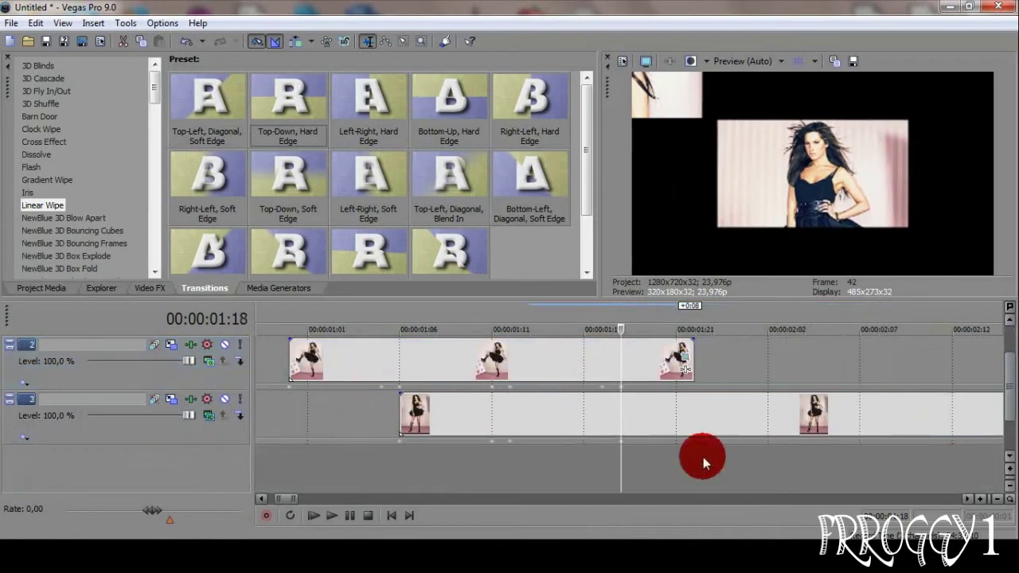
click(603, 420)
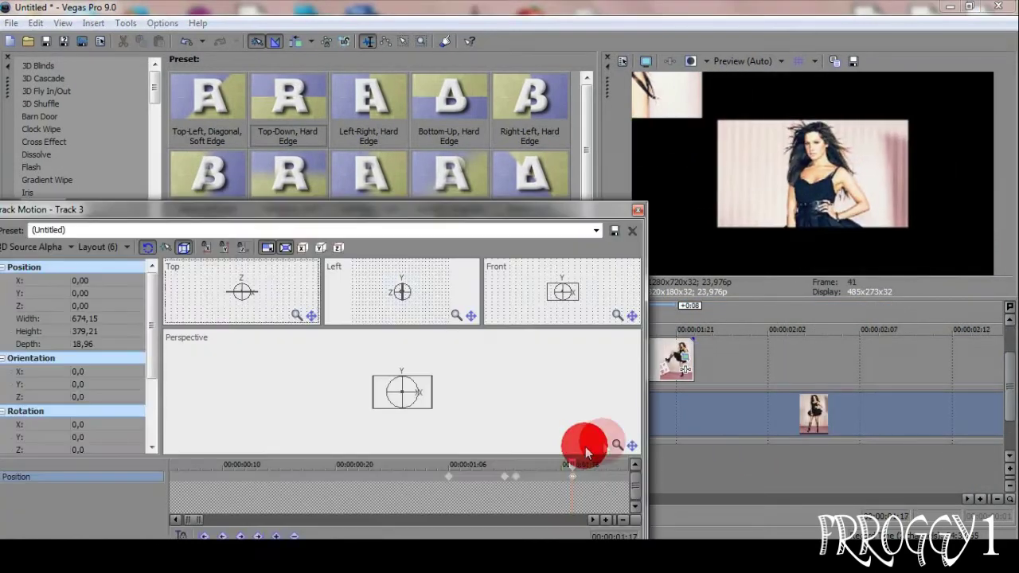
click(637, 209)
- Move the track 1 photo to X -834.29, Y 425.71 in its track motion and shift its keyframe past 00:00:01:13
scroll(1008, 330, up, 2)
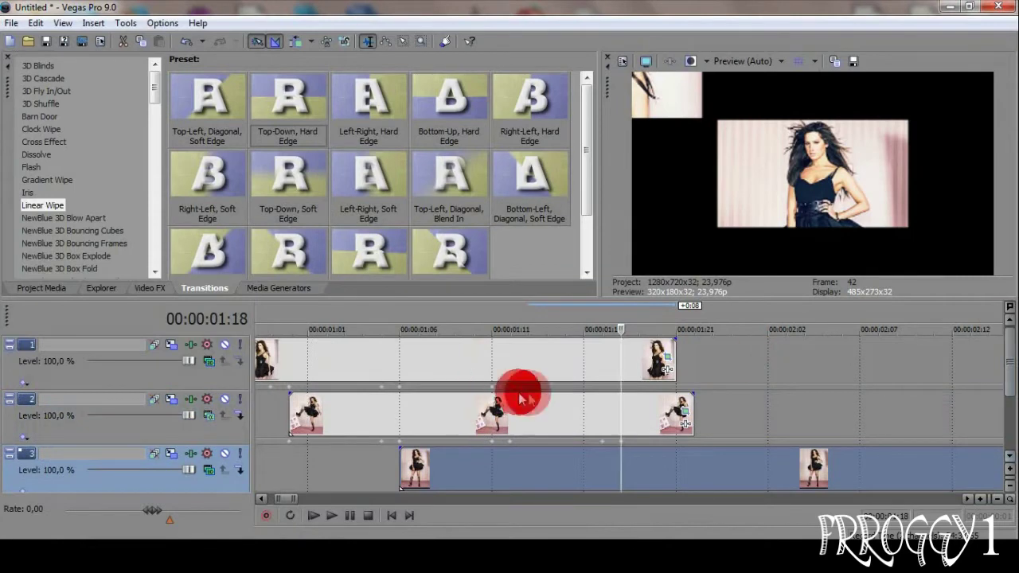
click(587, 478)
click(362, 366)
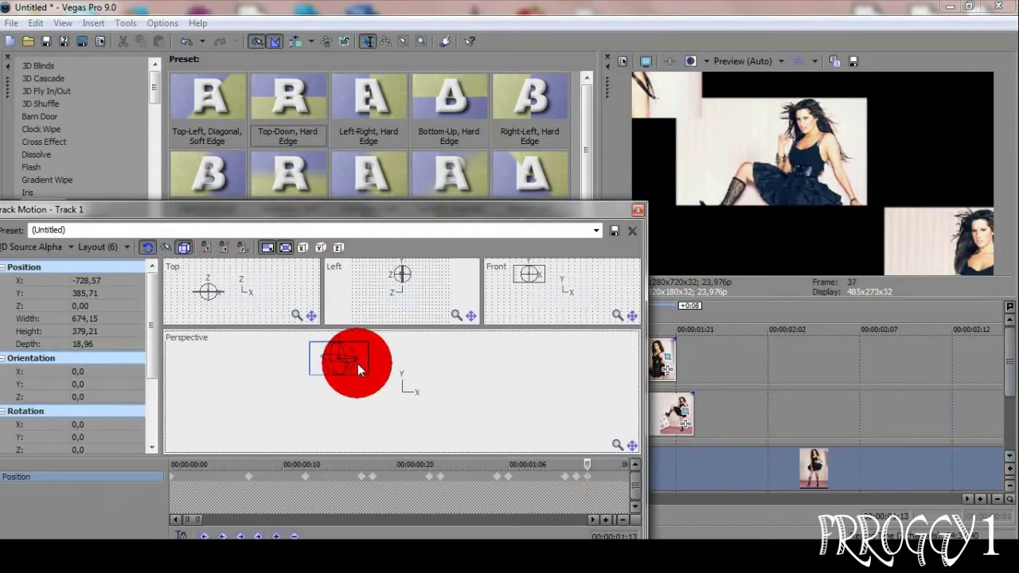
drag(357, 363, 332, 353)
drag(580, 475, 608, 483)
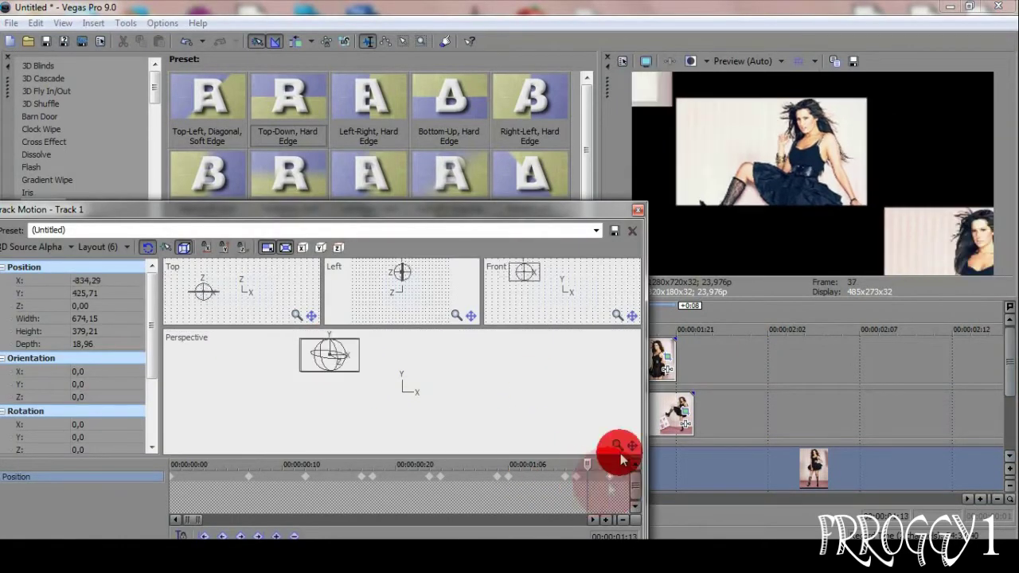
click(637, 209)
- Move the track 1 photo outward at its 00:00:01:17 motion keyframe, to X -1105.71, Y 548.57
click(592, 362)
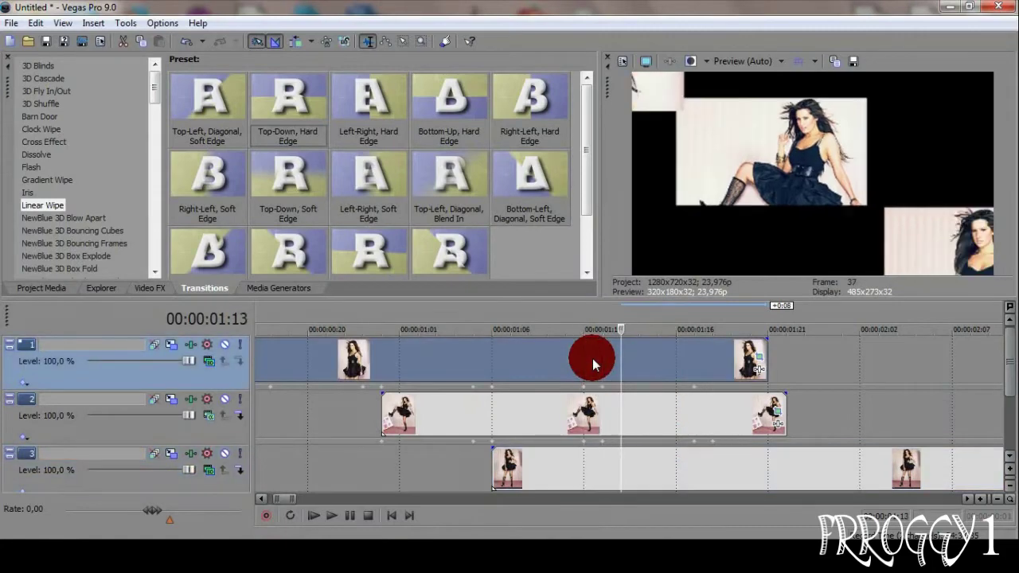
click(692, 393)
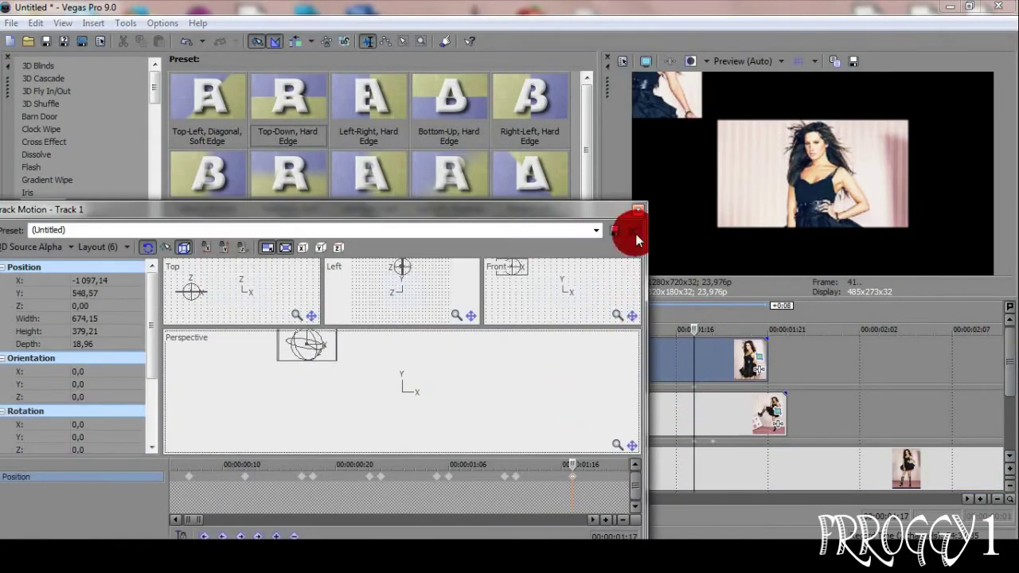
click(637, 209)
click(595, 380)
click(694, 391)
click(398, 392)
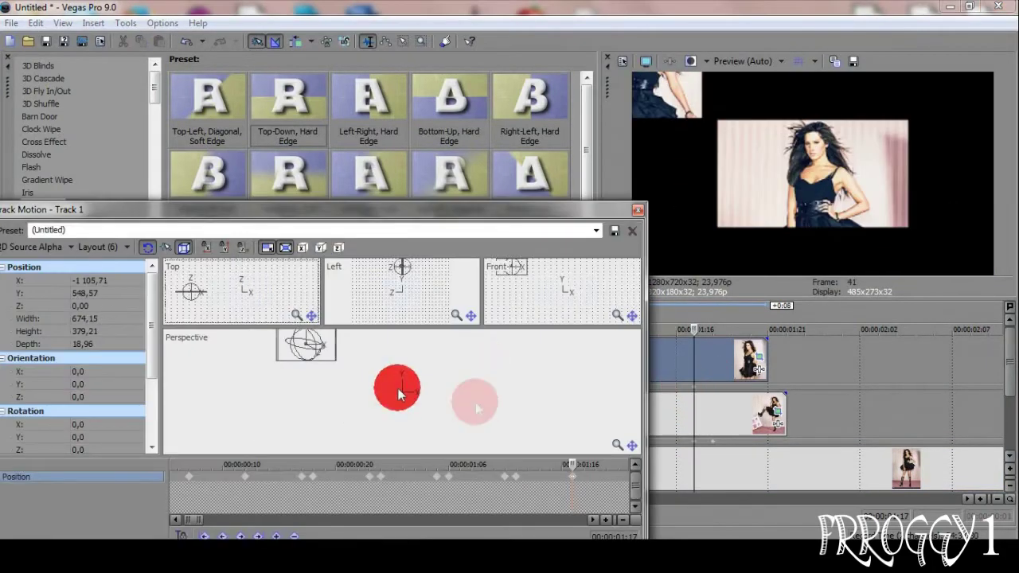
click(644, 212)
- Check the preceding frames and move the track 1 photo at the 00:00:01:17 motion keyframe to X -1182.86, Y 600
key(Left)
key(Left)
key(Left)
key(Left)
key(Left)
key(Right)
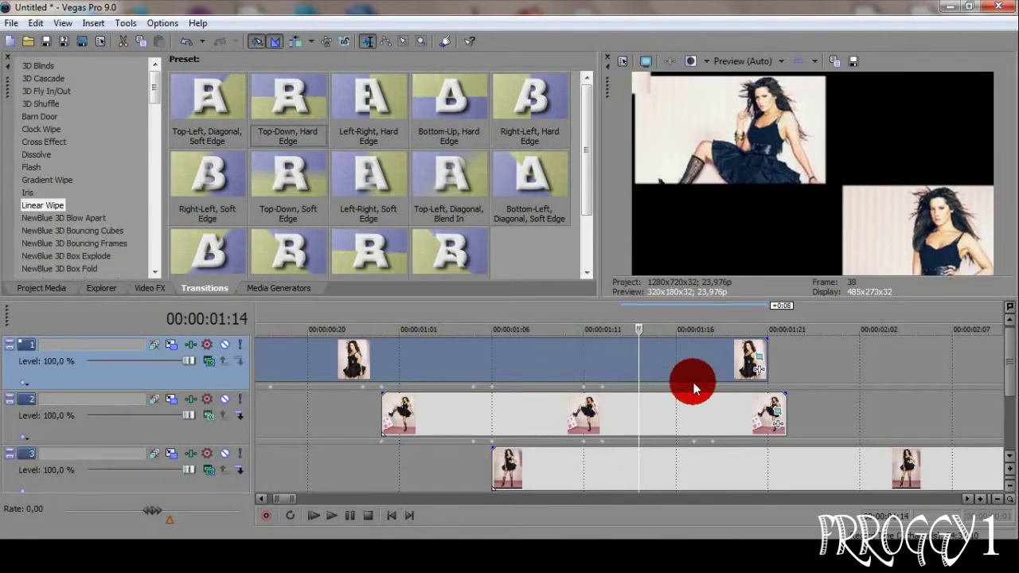
click(694, 386)
key(Left)
key(Left)
key(Left)
key(Left)
click(571, 480)
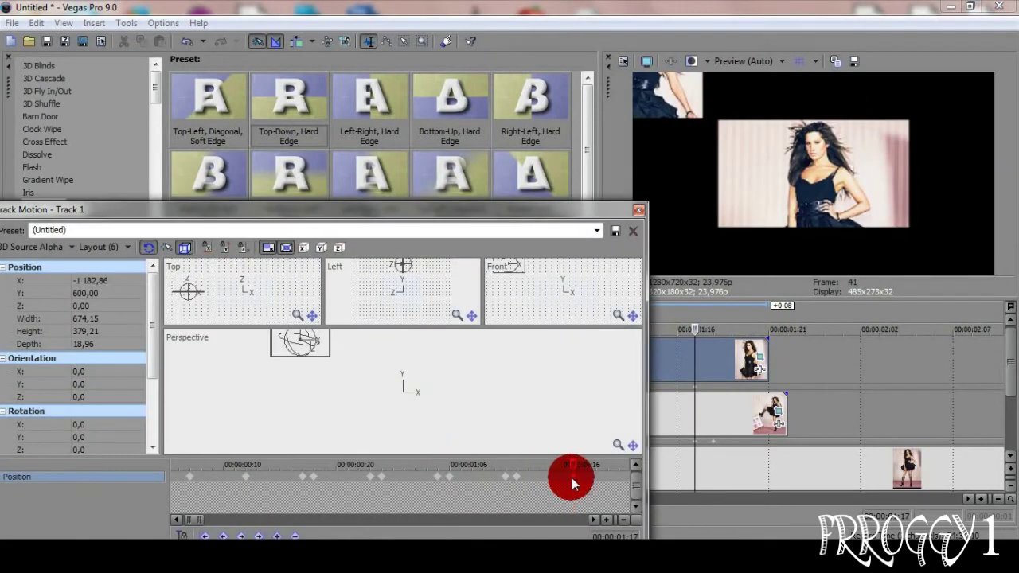
- Compare the track 1 photo's motion around 00:00:01:13 and 00:00:01:14 and close its motion settings
drag(512, 210, 376, 188)
click(633, 353)
click(316, 363)
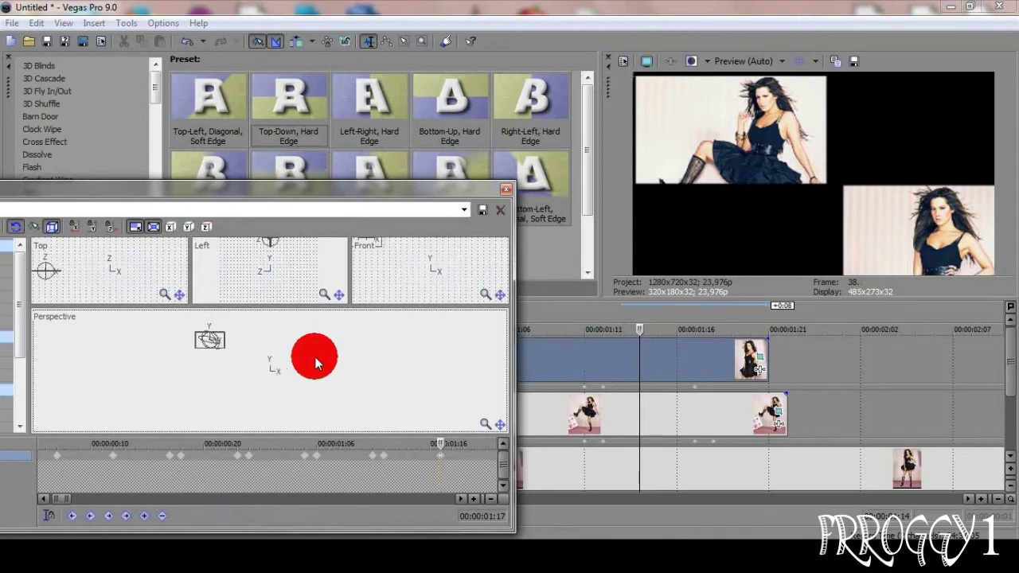
drag(399, 450, 384, 460)
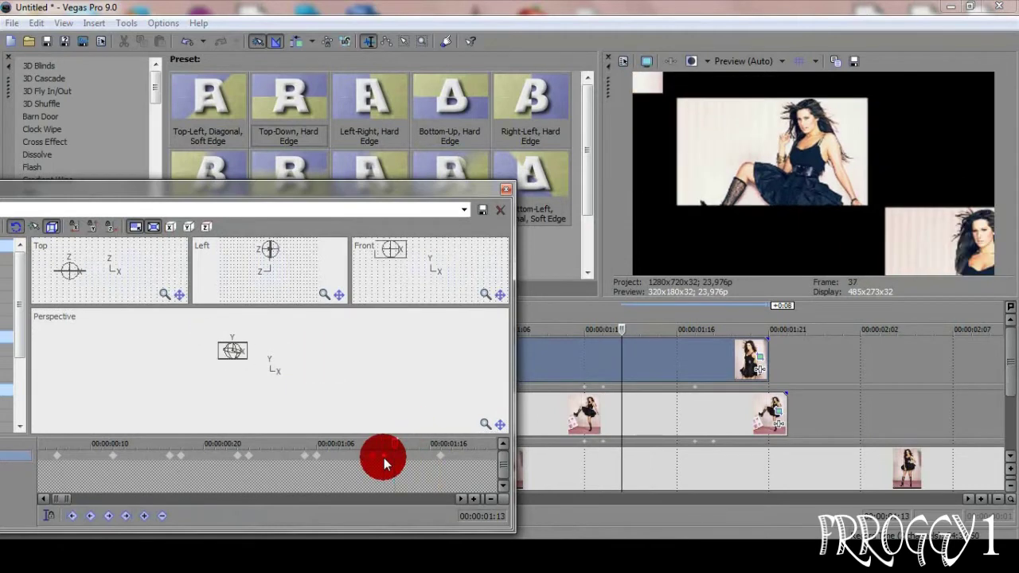
click(506, 188)
- Trim the end of the track 1 photo event to 00:00:01:17
click(639, 375)
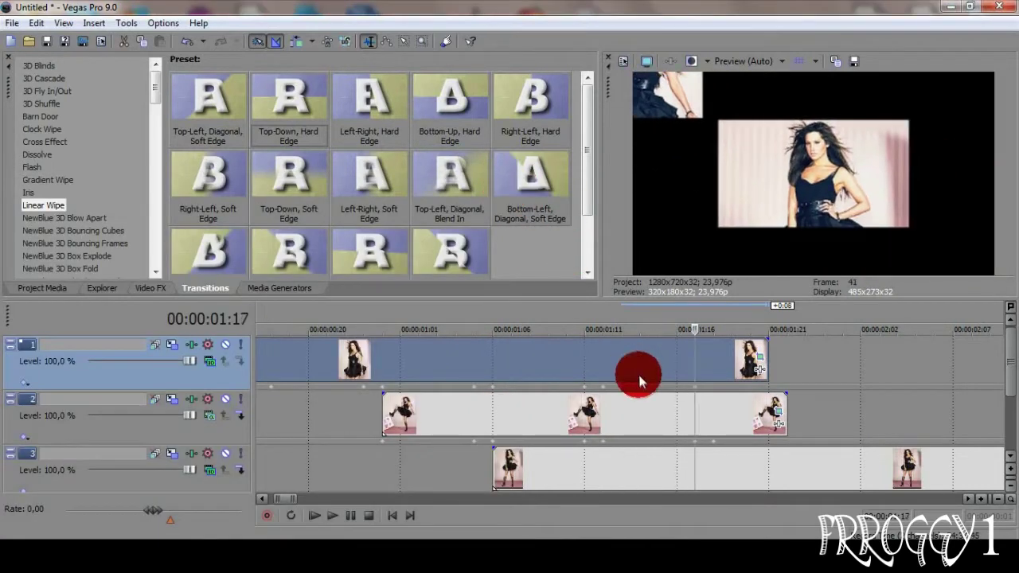
click(1008, 445)
click(1008, 326)
drag(751, 353, 699, 348)
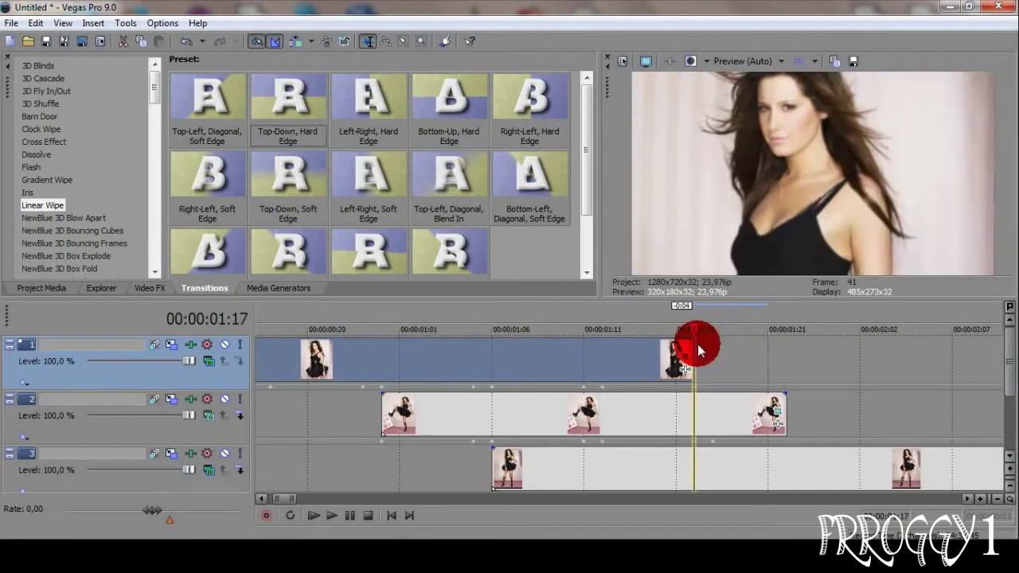
- Shift the crop area of the track 1 photo slightly in Event Pan/Crop and close its settings
click(685, 369)
click(477, 431)
drag(564, 245, 559, 243)
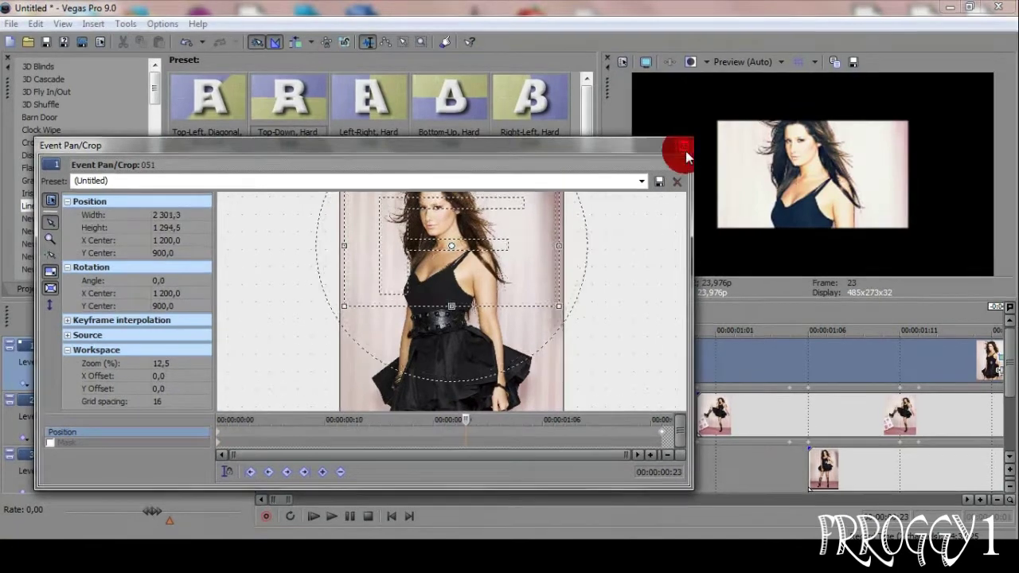
click(683, 145)
- Add a track 3 motion keyframe at 00:00:01:22 with the photo enlarged to 984.67 by 553.88
click(641, 415)
click(1001, 455)
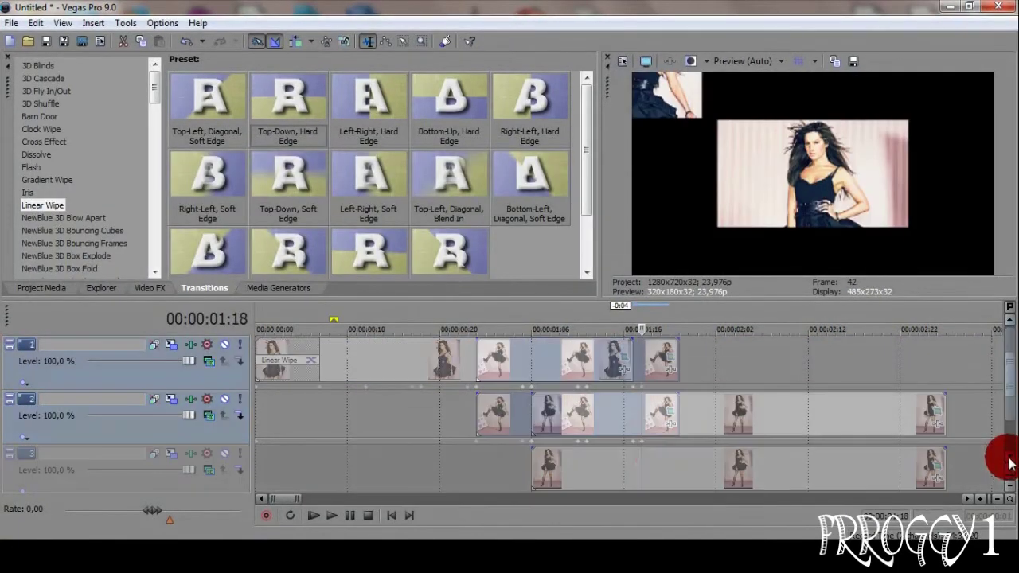
click(270, 458)
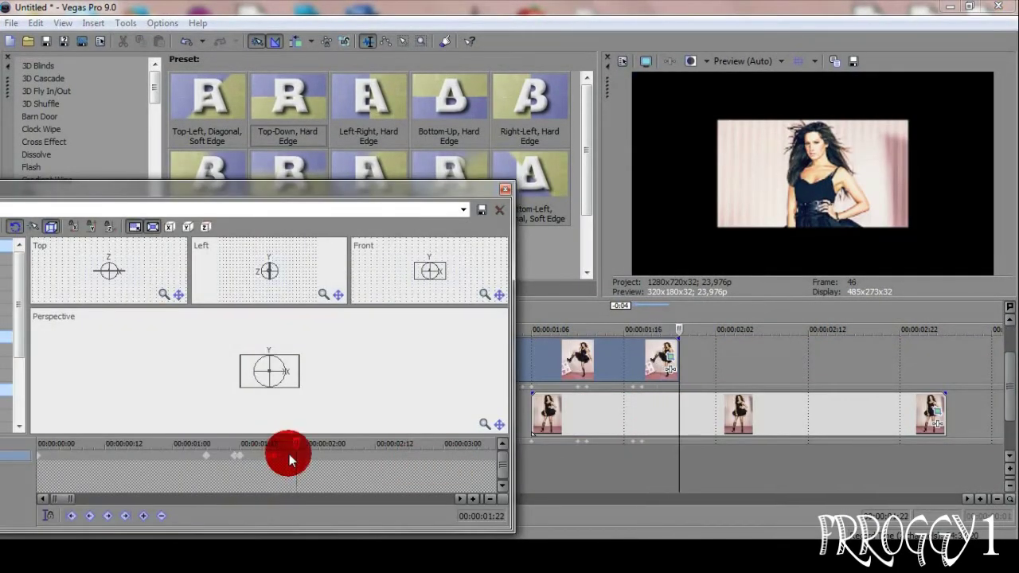
drag(295, 355, 314, 353)
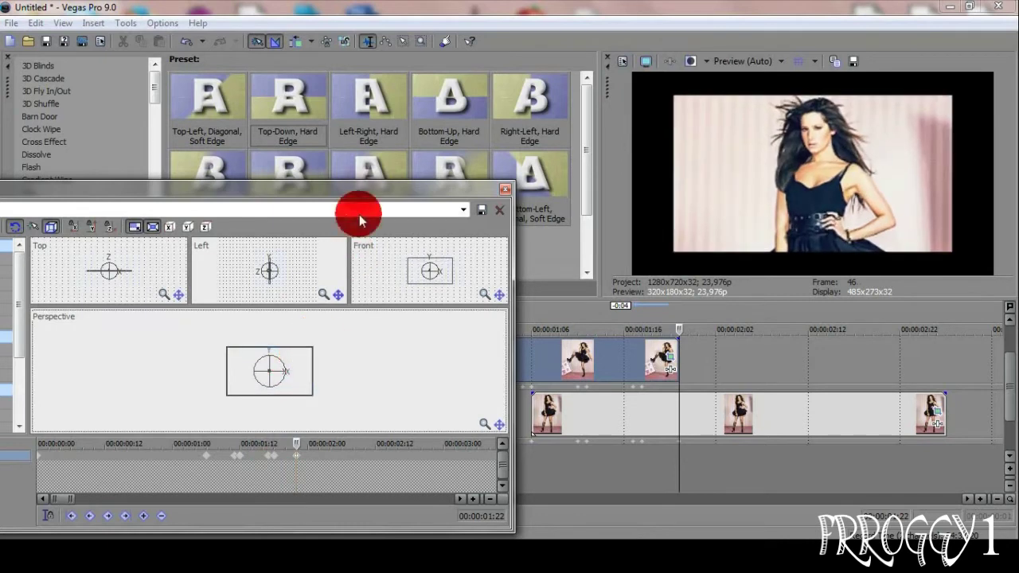
- Flip the track 3 photo at 00:00:01:23 by setting its X orientation to 180
drag(437, 189, 601, 200)
drag(434, 376, 434, 401)
drag(432, 470, 488, 470)
click(126, 363)
text(180)
key(Return)
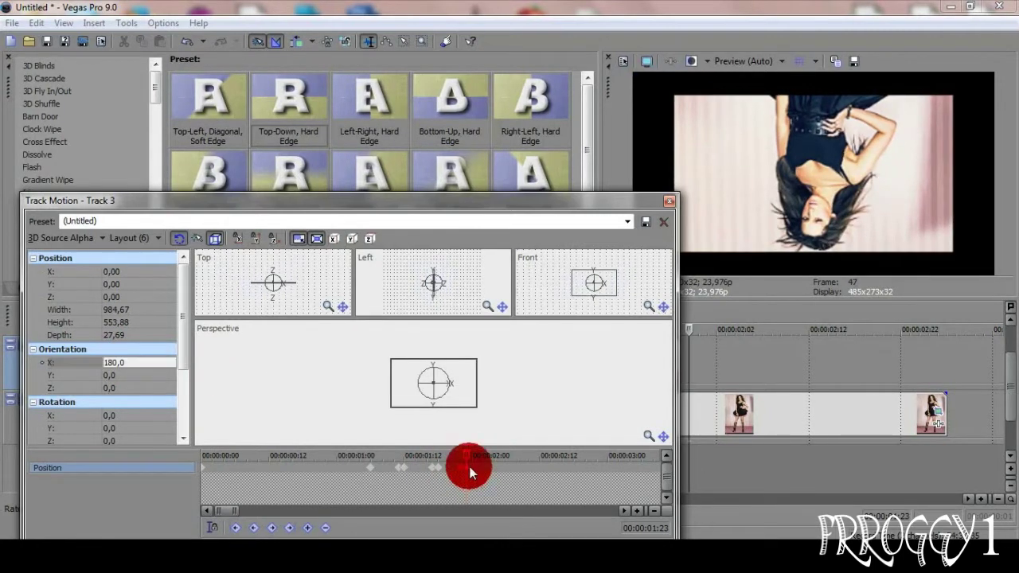
- Add a track 3 motion keyframe at 00:00:02:03 with the photo upright and filling the frame, and close its motion settings
drag(355, 468, 476, 425)
right_click(476, 426)
click(668, 201)
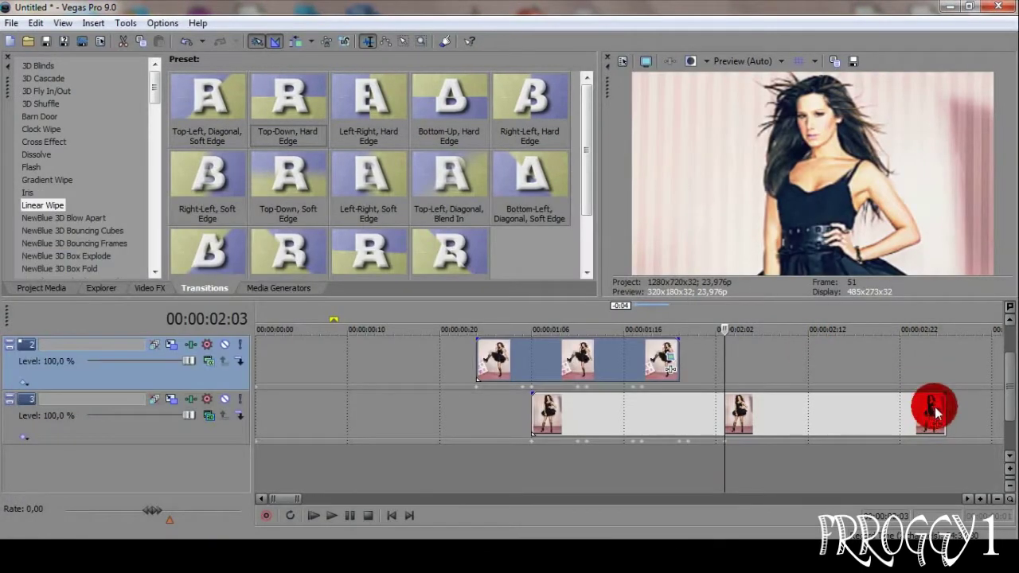
- Shift the track 3 photo's crop area at a new pan/crop keyframe and move that keyframe toward the end of the event
click(937, 411)
drag(566, 203, 473, 244)
click(54, 307)
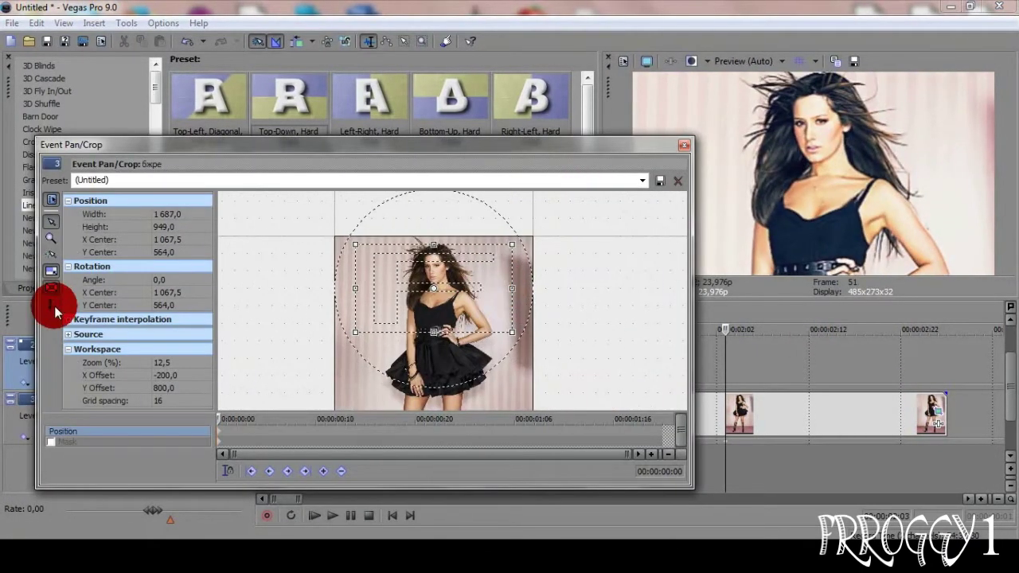
drag(464, 301, 447, 365)
drag(443, 301, 425, 308)
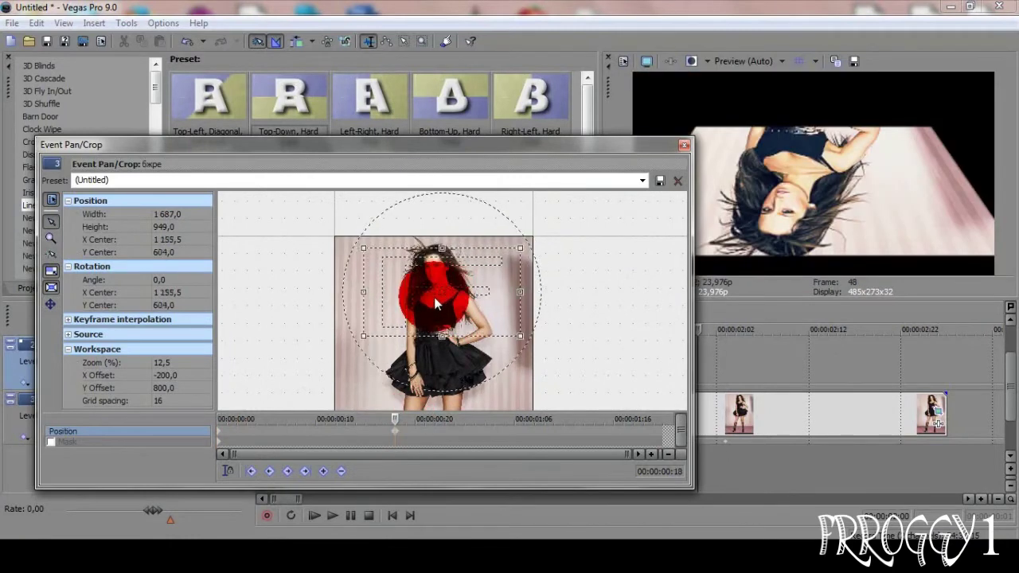
click(400, 435)
drag(402, 435, 598, 430)
click(684, 145)
- Preview the sequence, shorten the end of the track 3 photo event by 0:12 and add a fade-out from 00:00:02:08
click(525, 437)
key(space)
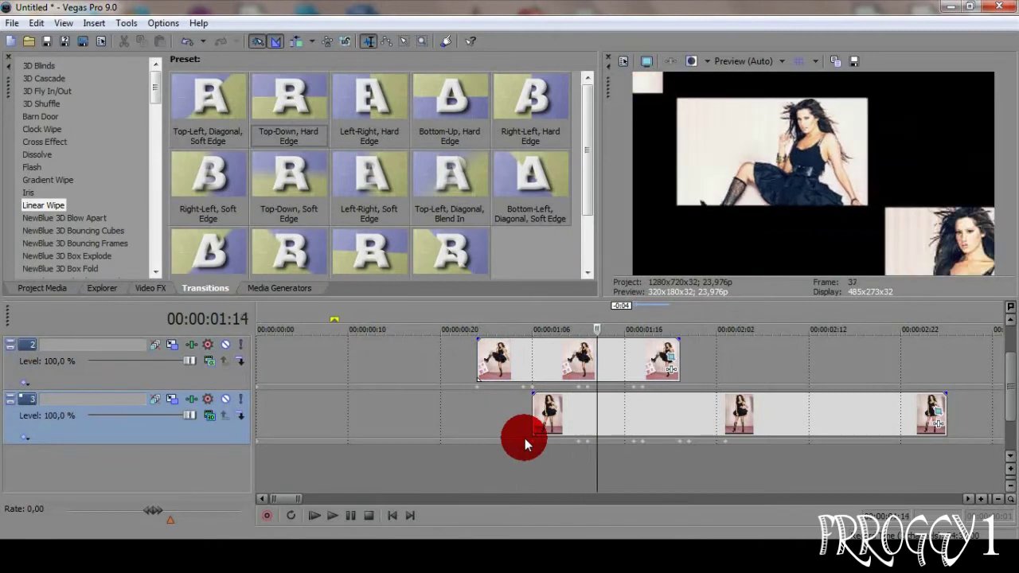
click(652, 409)
click(643, 407)
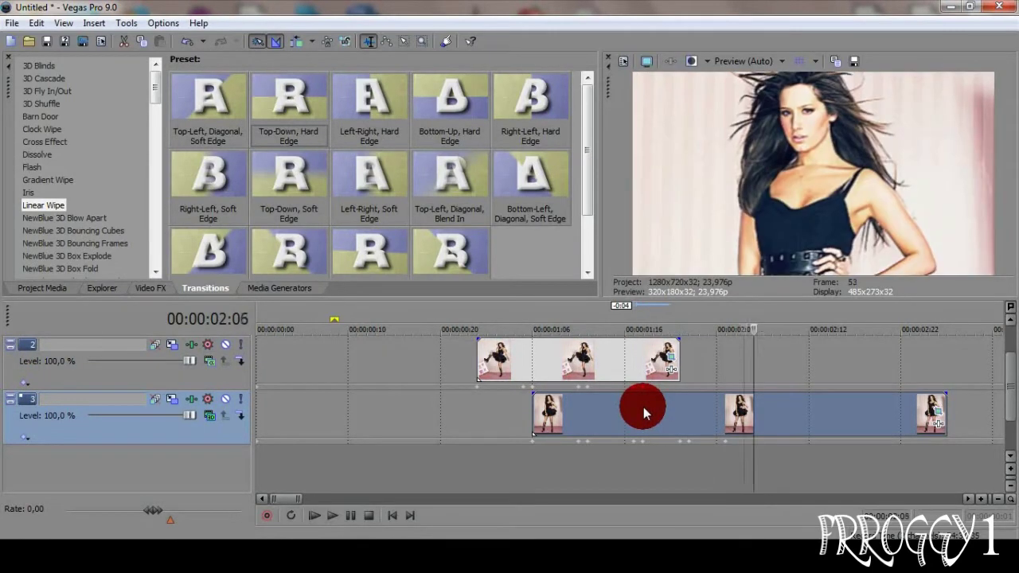
drag(945, 406, 841, 398)
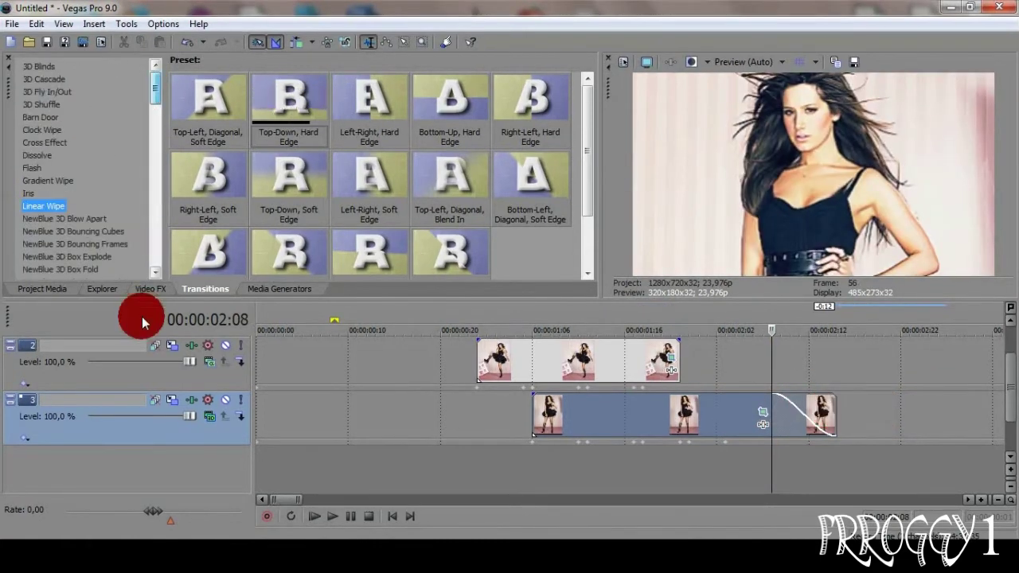
- Apply the NewBlue MB Roll transition with the Push Down preset to the fade-out of the track 3 photo
key(Down)
key(Down)
key(Down)
key(Down)
key(Down)
key(Down)
key(Down)
key(Down)
key(Down)
key(Down)
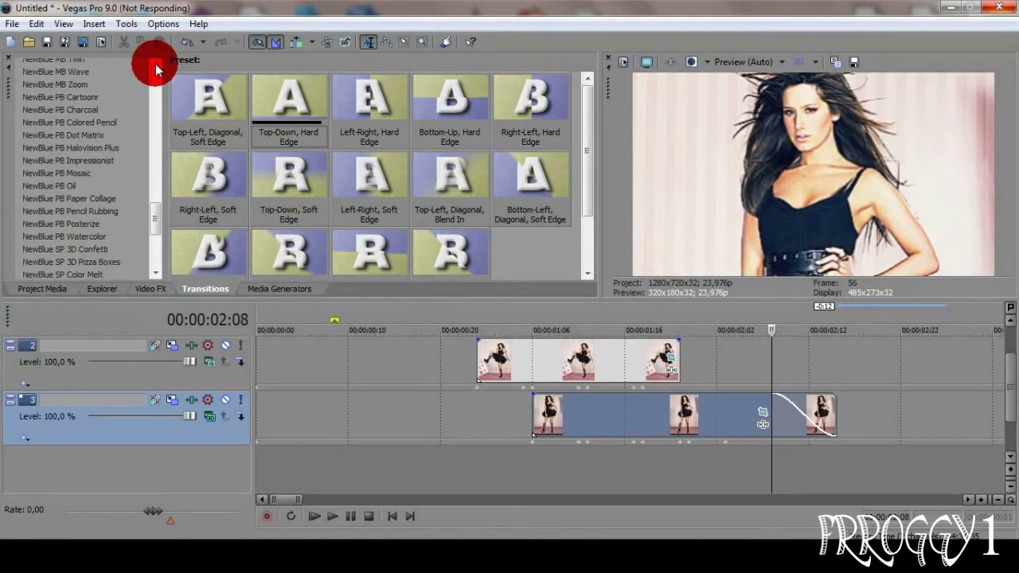
click(156, 64)
click(70, 142)
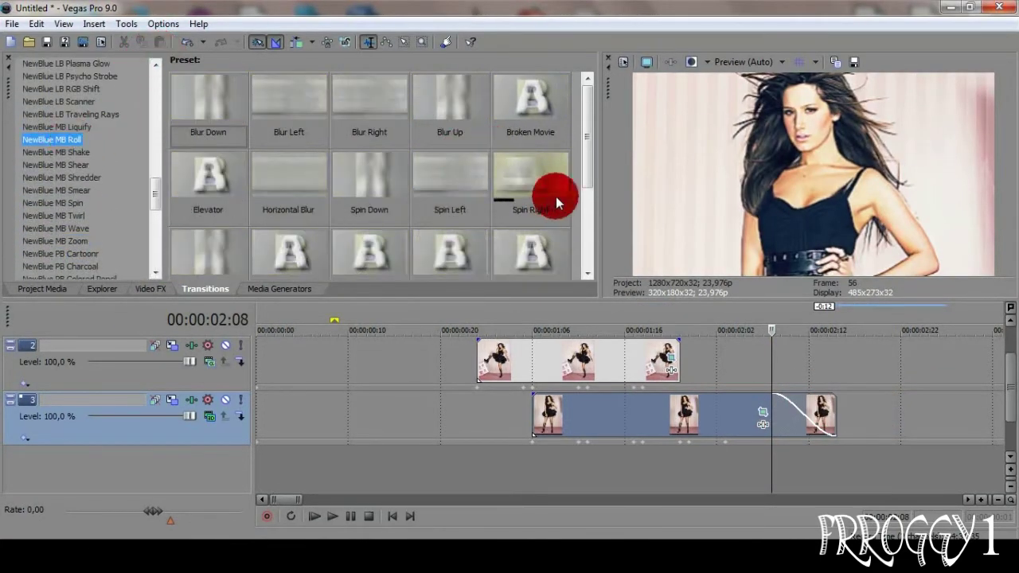
drag(321, 203, 791, 406)
click(428, 143)
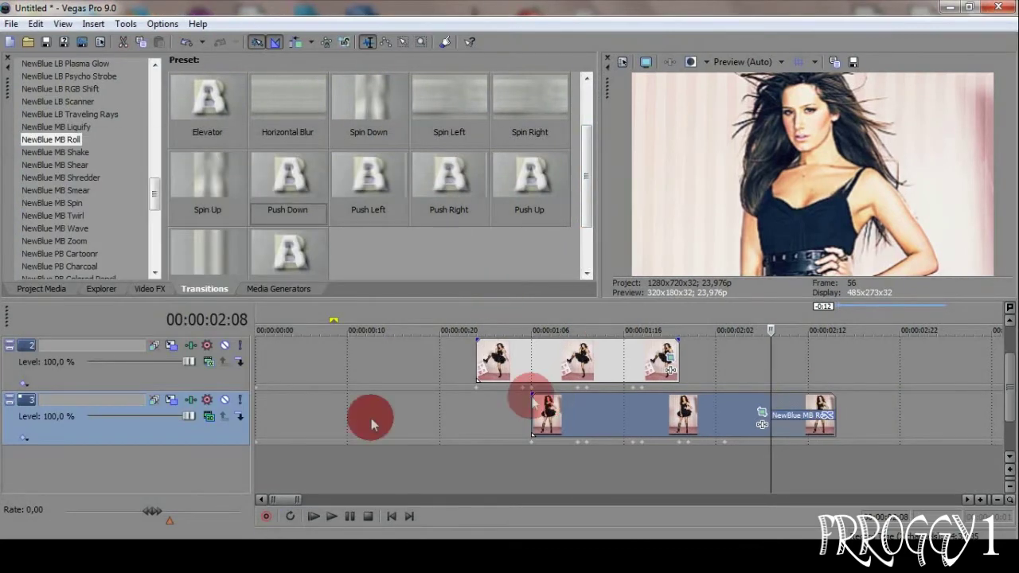
- Play the animation from the start and examine the photo movement around 00:00:01:01
click(315, 518)
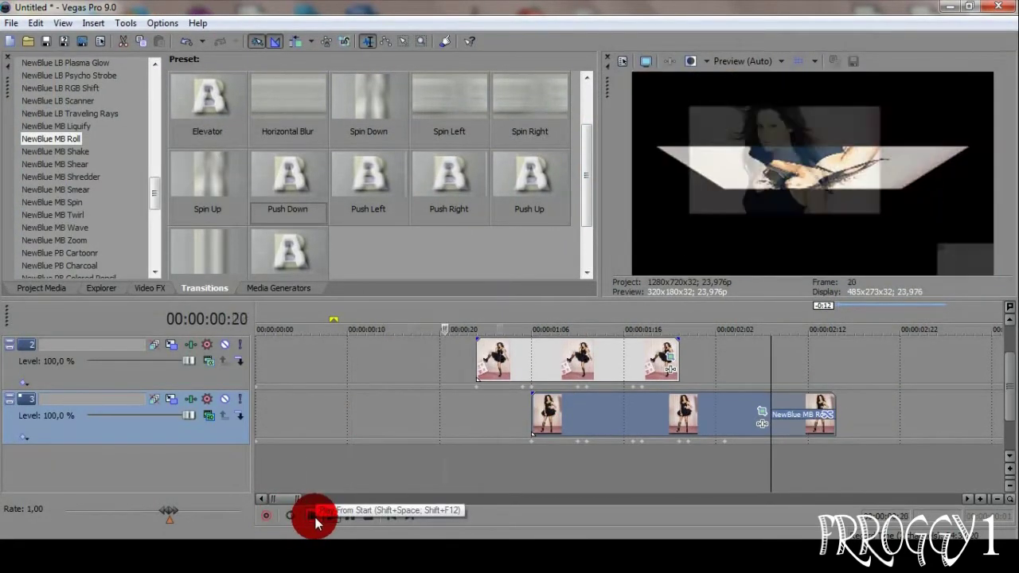
click(315, 518)
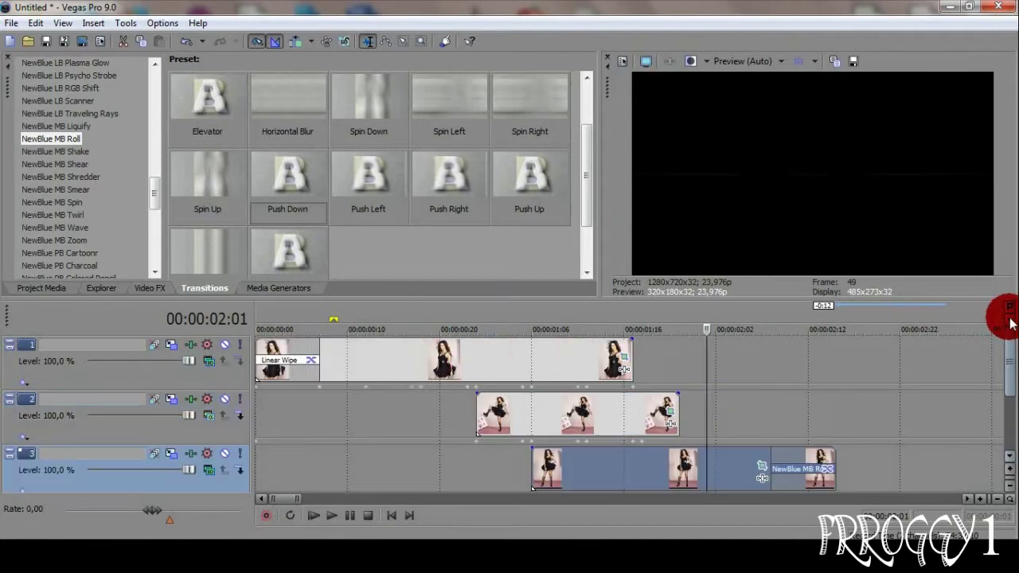
click(398, 365)
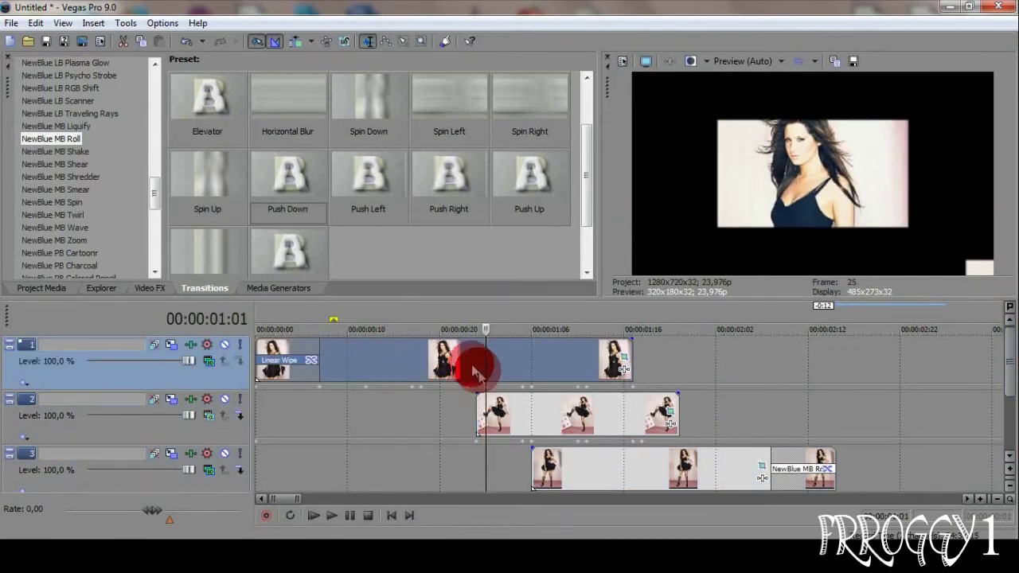
- Move the track 2 photo event by 0:01 so that it starts at 00:00:01:01
scroll(470, 373, up, 2)
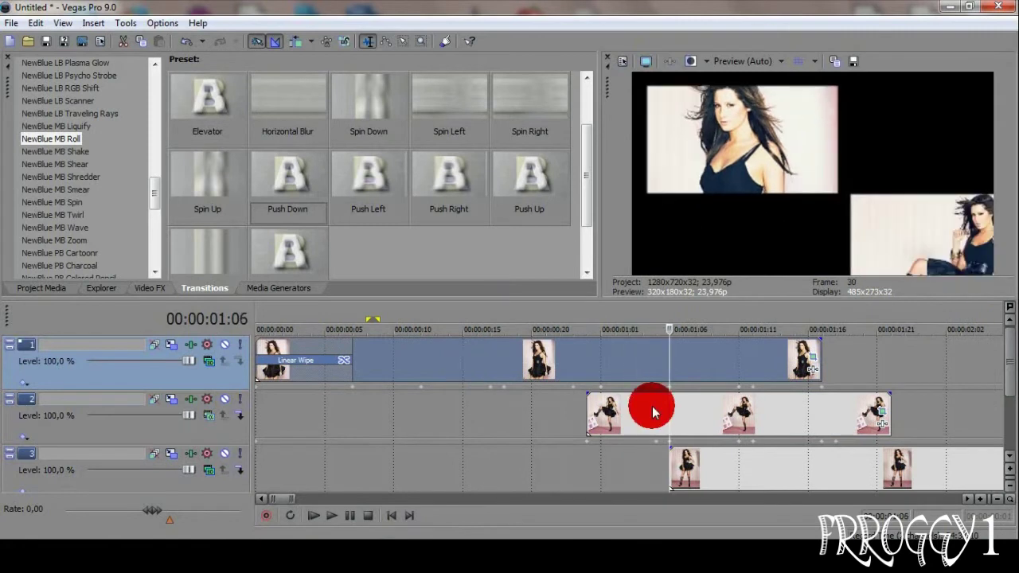
drag(657, 392, 590, 440)
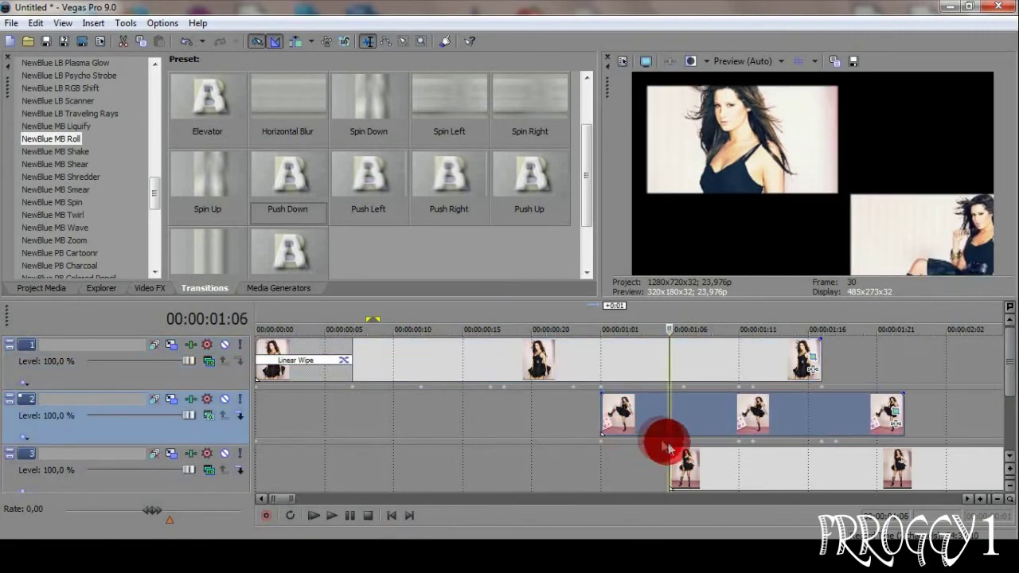
click(588, 413)
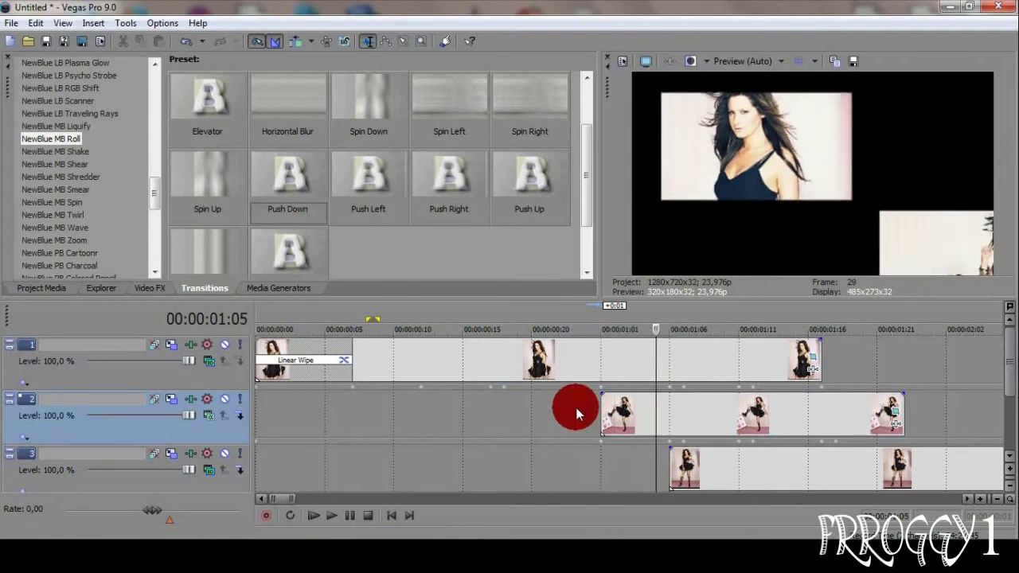
- Retime the track motion keyframes of tracks 1 and 2 around 00:00:01:09 to 00:00:01:15
drag(695, 444, 779, 392)
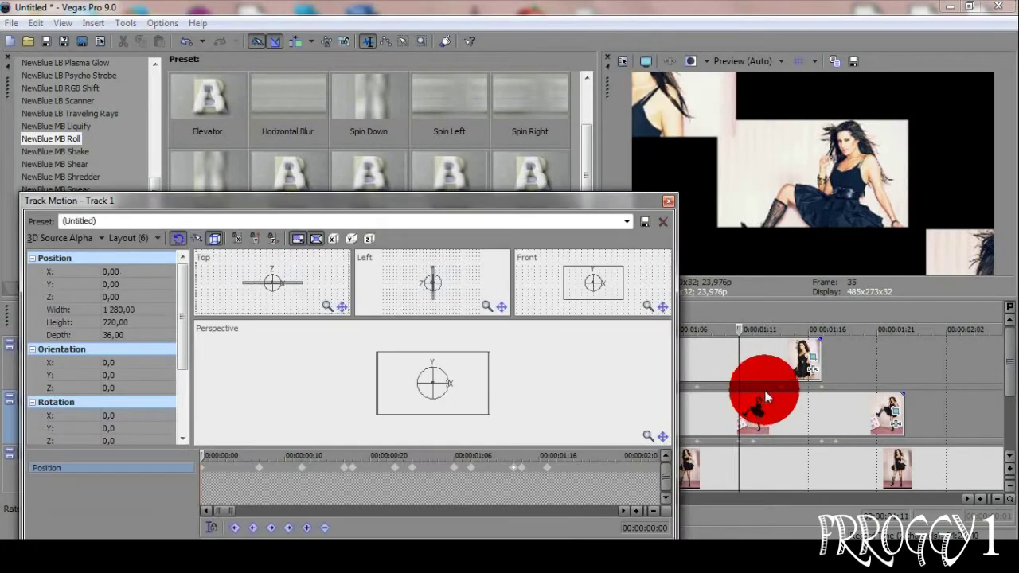
click(707, 343)
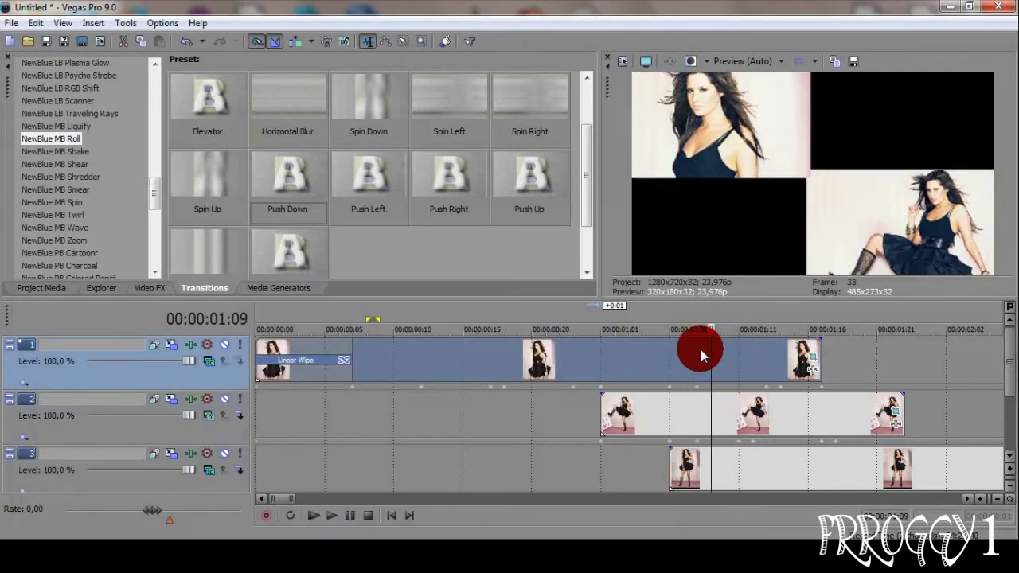
drag(700, 349, 785, 388)
drag(804, 443, 758, 444)
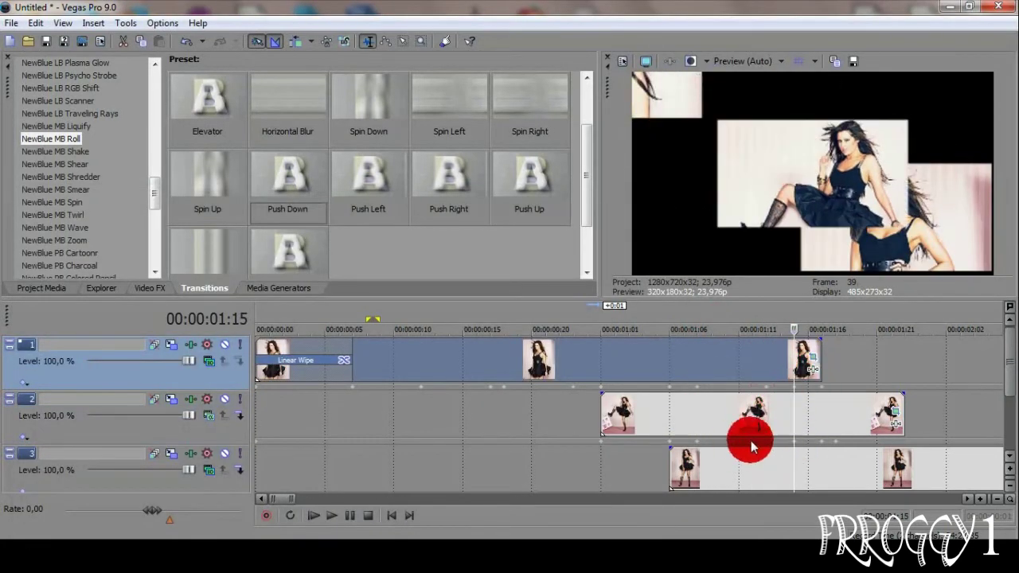
click(763, 422)
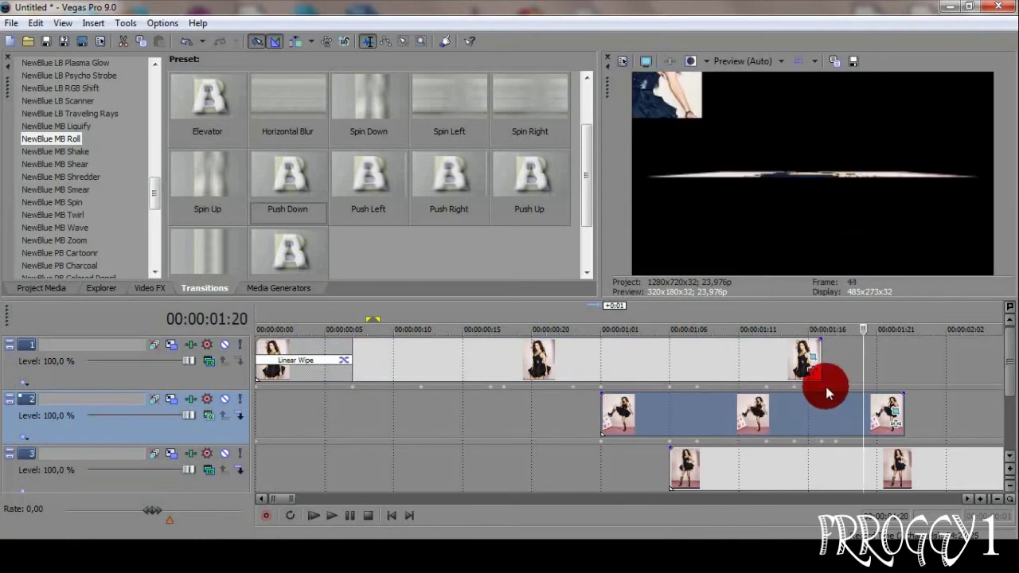
- Extend the end of the track 1 photo event by 0:03 and move its last pan/crop keyframe to the new end
drag(821, 354, 864, 355)
click(855, 364)
click(630, 433)
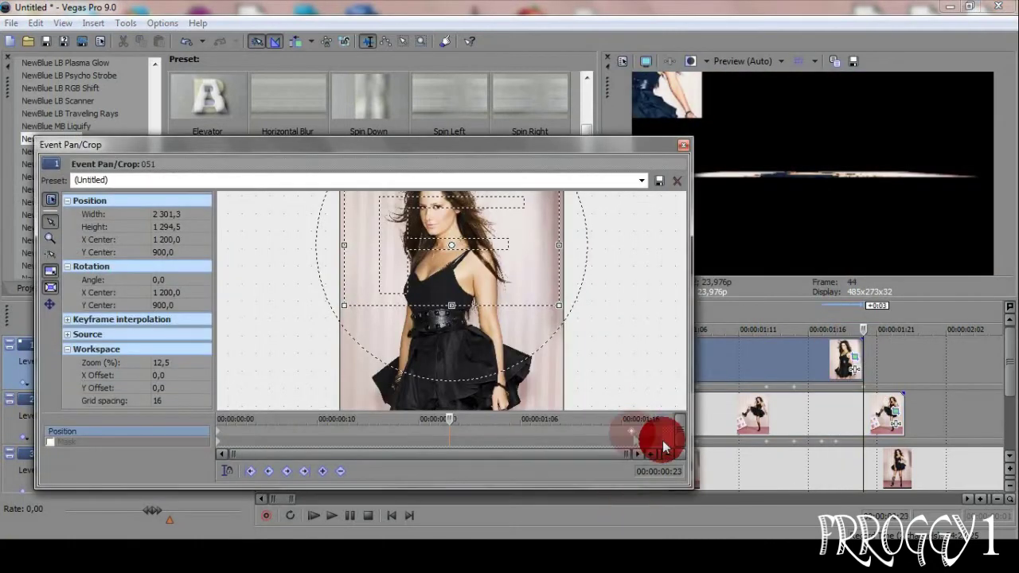
click(677, 151)
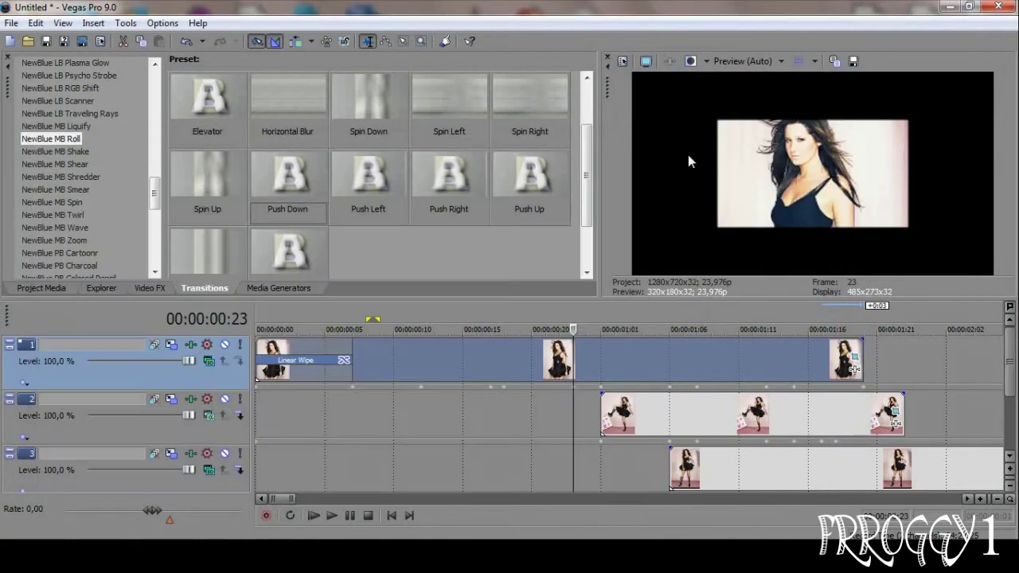
- Retime the track 2 motion keyframes between 00:00:01:14 and 00:00:01:22 and place the track below track 3
click(862, 440)
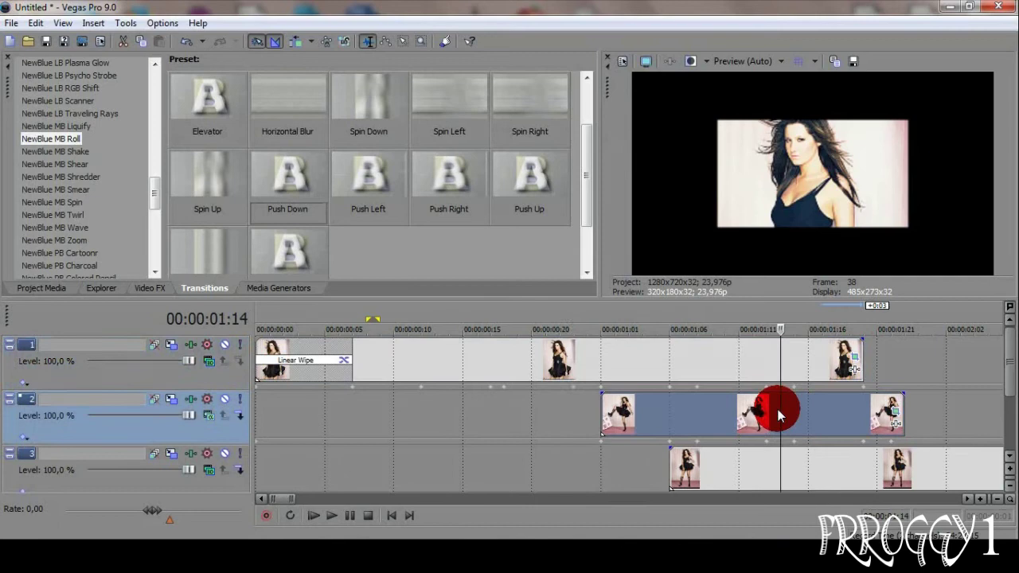
click(913, 428)
drag(194, 413, 194, 482)
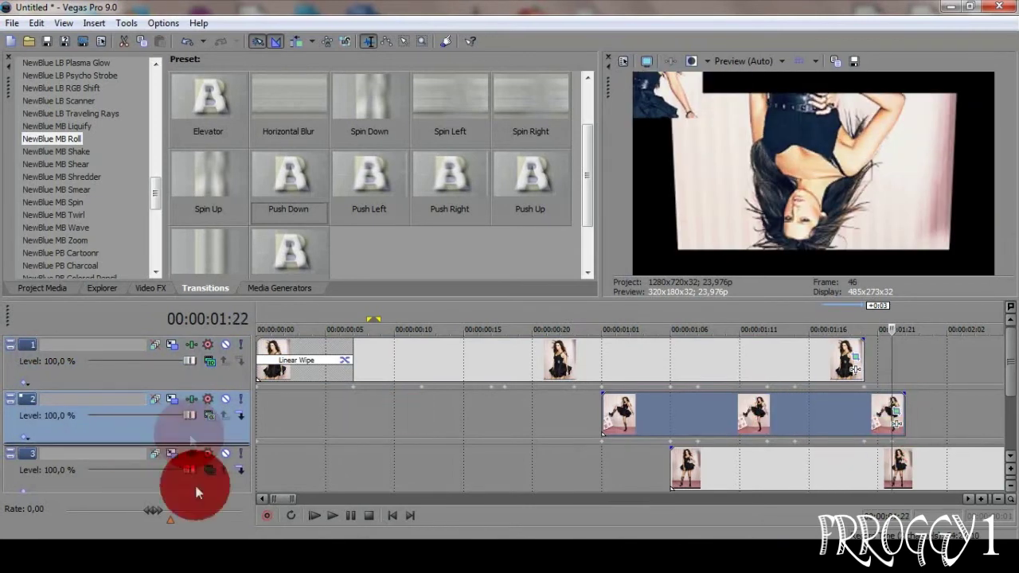
- Extend the end of the photo event on the lowest track by 0:04 to 00:00:02:03 and adjust its pan/crop keyframes
drag(916, 457, 950, 455)
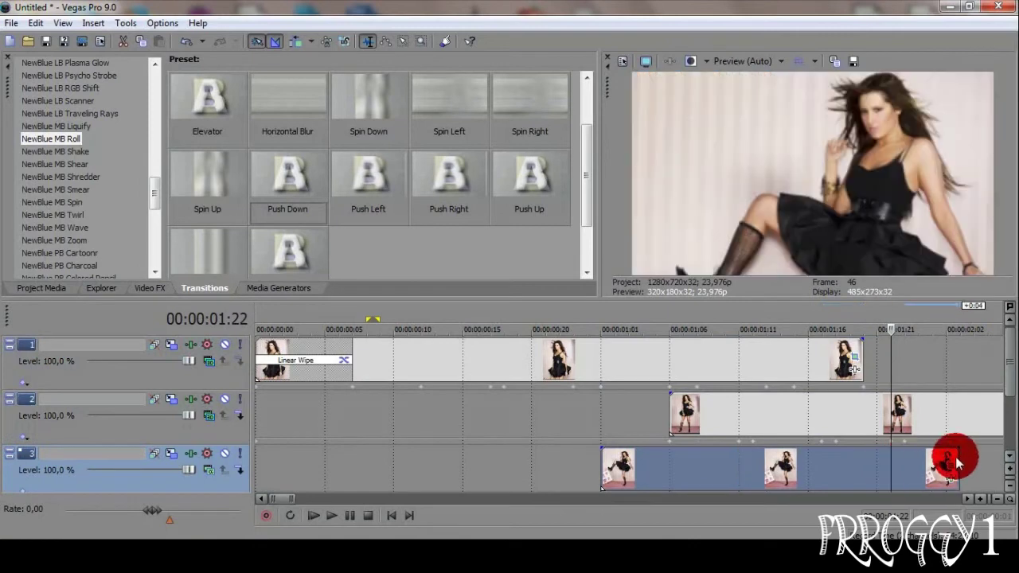
click(952, 470)
click(398, 432)
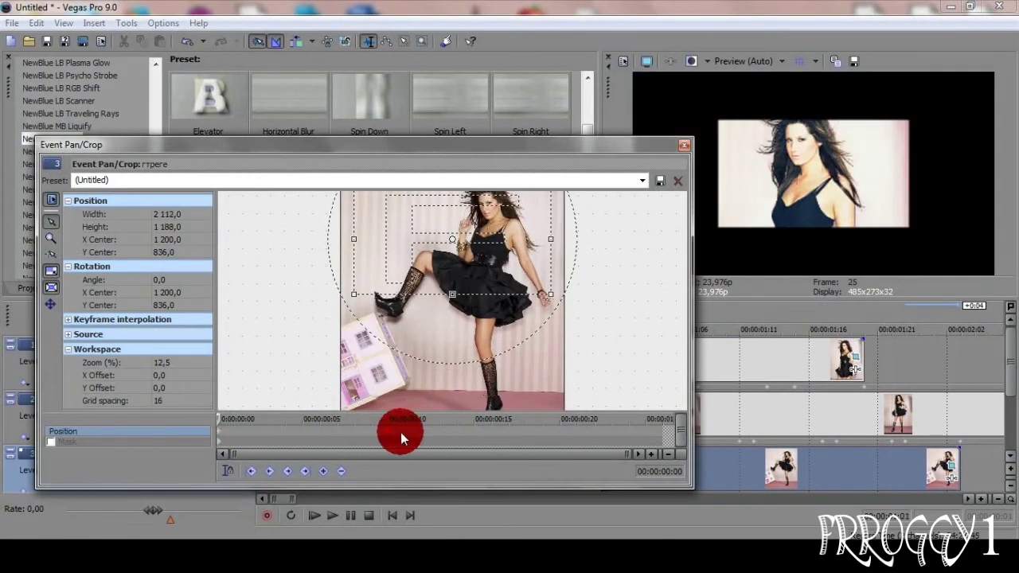
click(684, 145)
- Retime the track 3 motion keyframes, placing the final one at 00:00:02:03, and preview the movement
click(1008, 464)
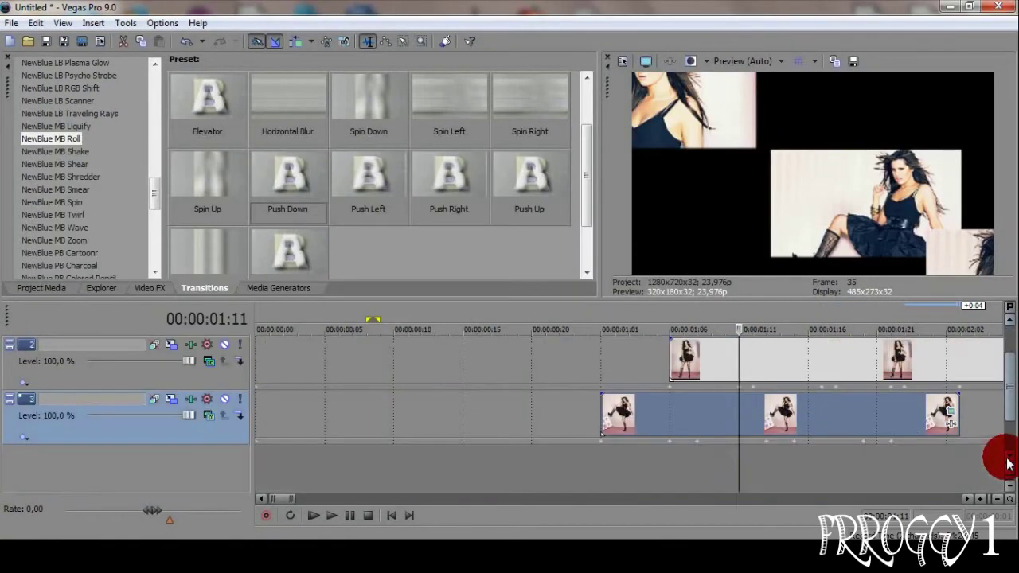
click(854, 402)
click(890, 440)
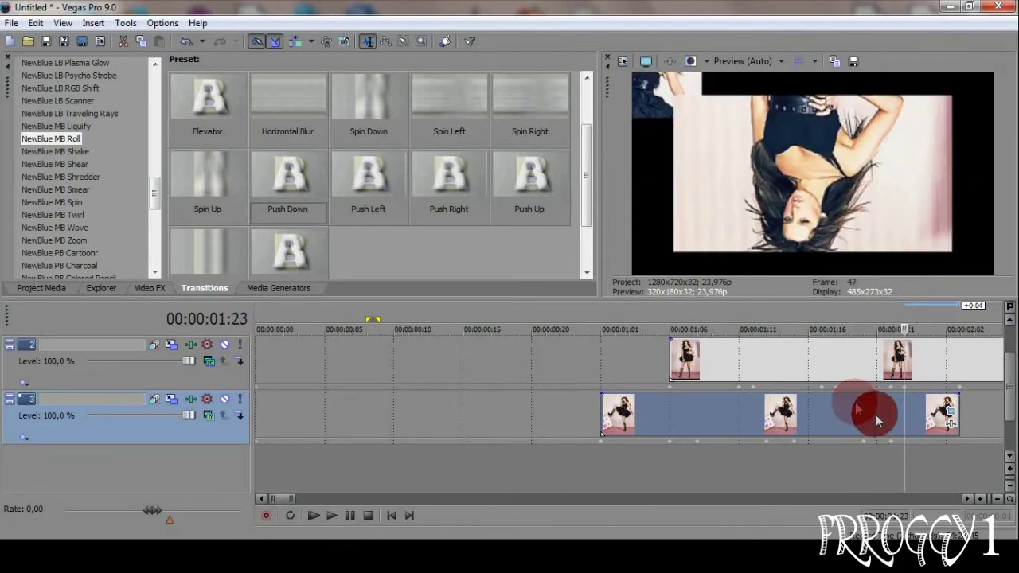
click(153, 399)
click(477, 325)
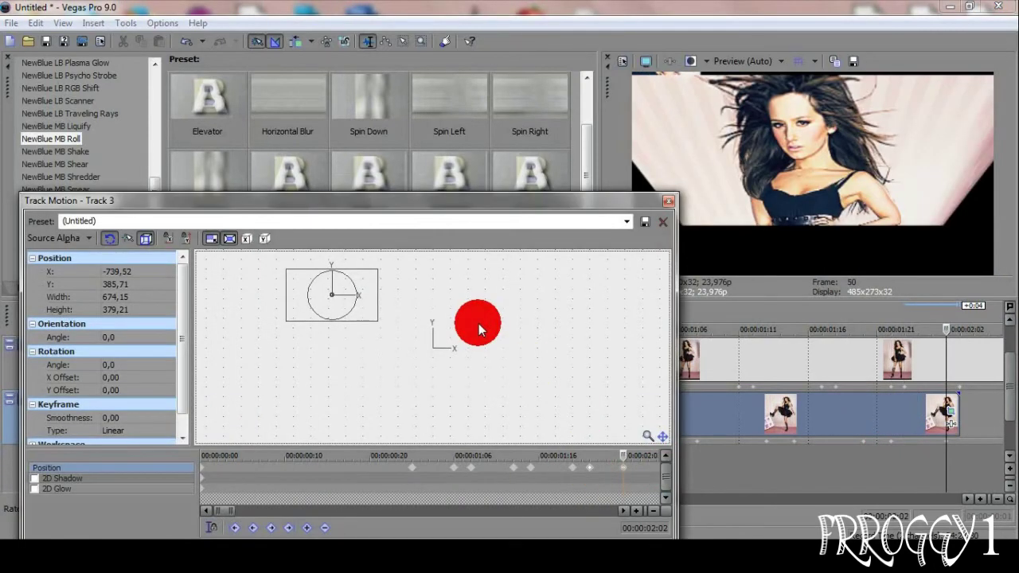
click(668, 201)
drag(952, 448, 957, 451)
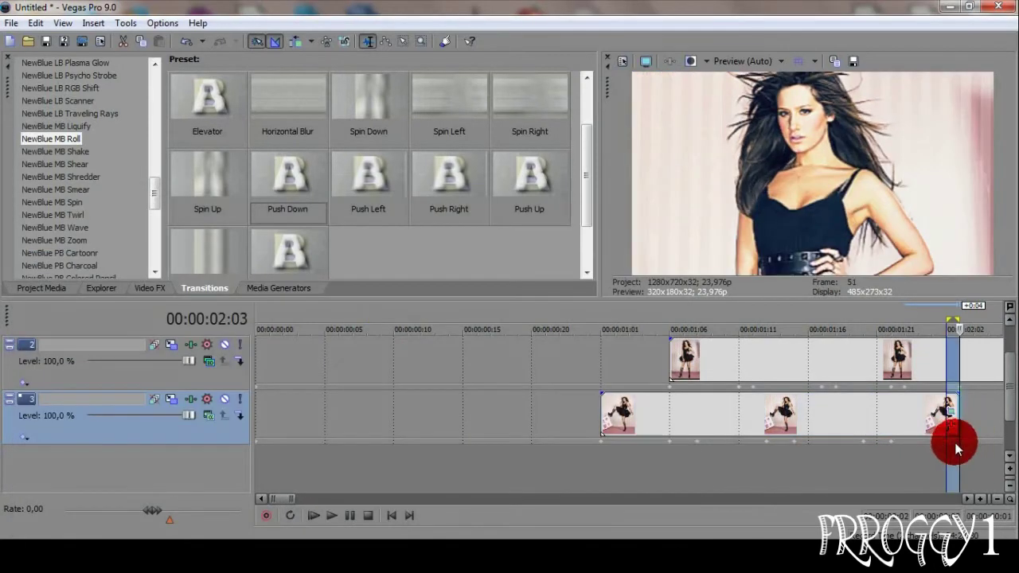
click(640, 364)
key(space)
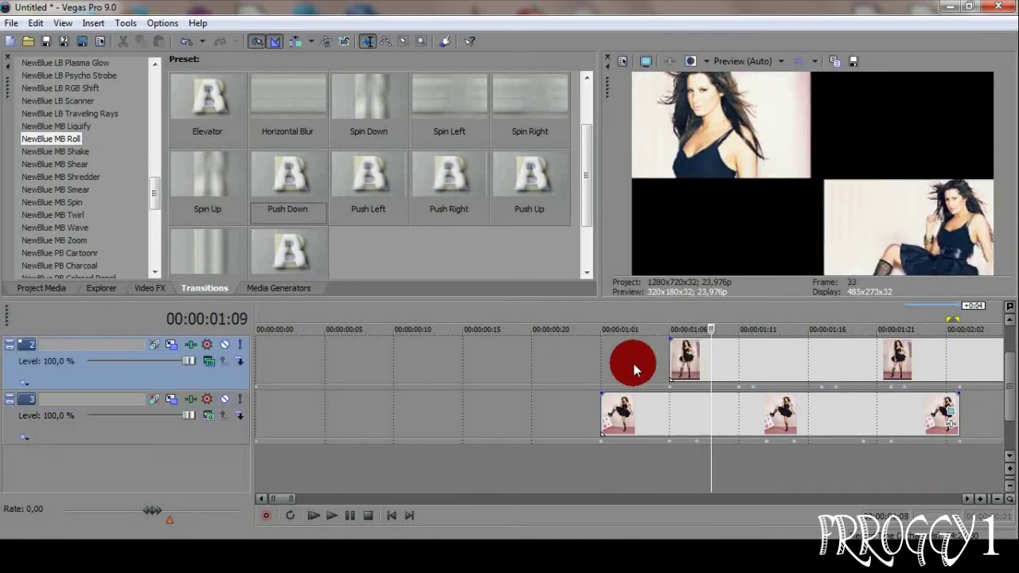
drag(660, 414, 788, 420)
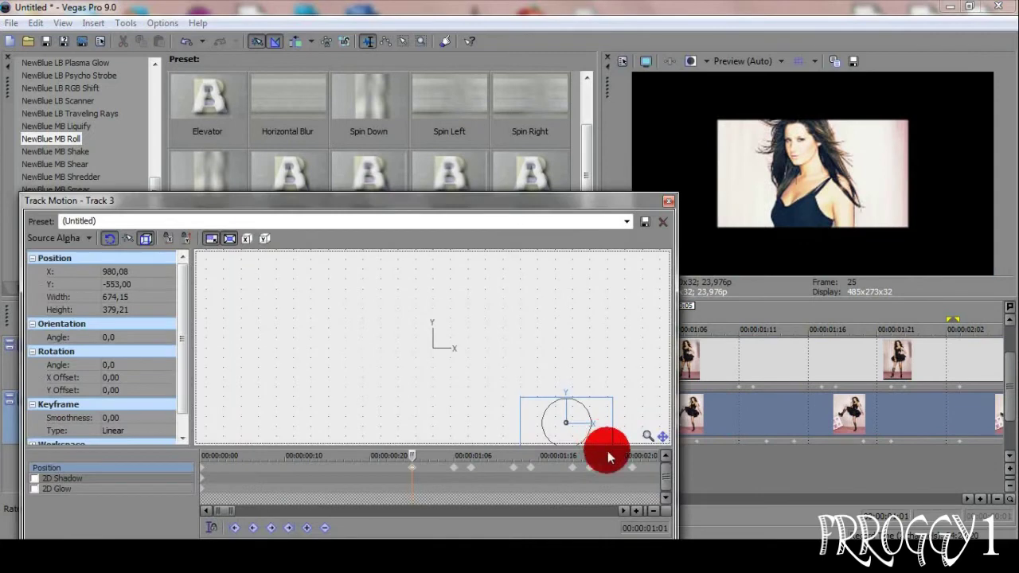
click(388, 474)
click(430, 474)
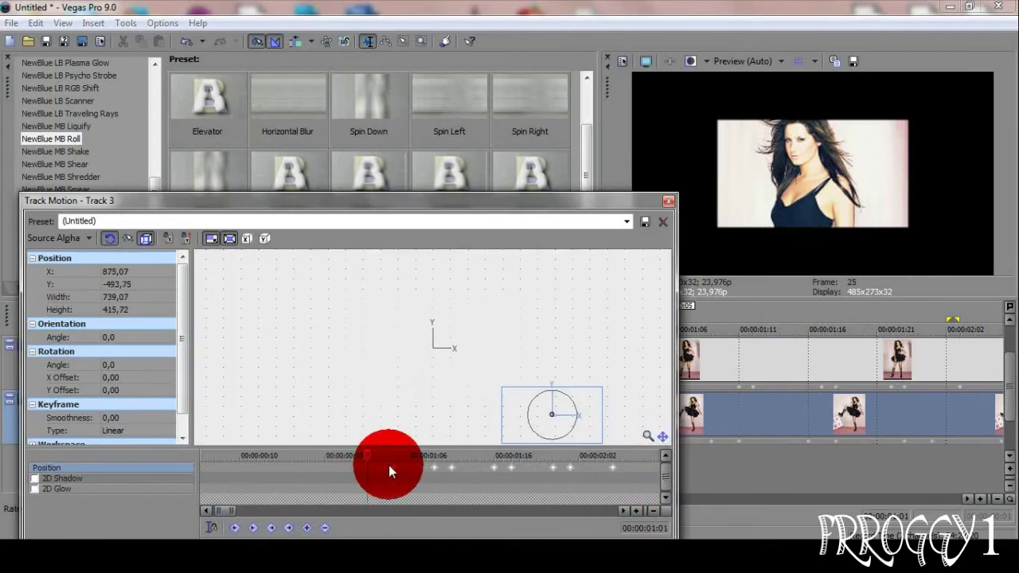
click(669, 201)
key(ctrl+z)
- Move the track 2 photo event by 0:02 so that it starts at 00:00:01:08
scroll(890, 386, up, 3)
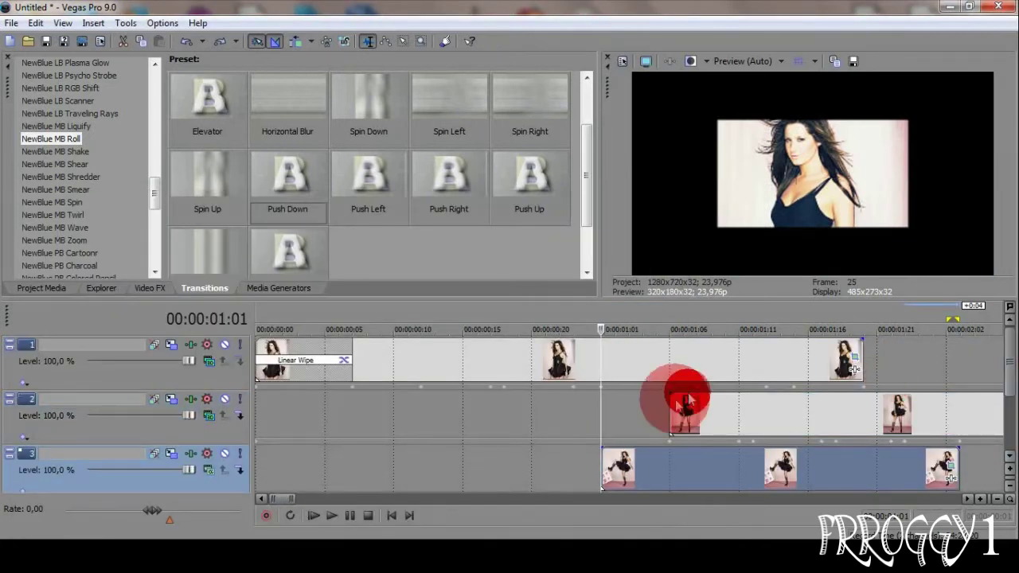
click(675, 406)
click(1008, 456)
click(97, 338)
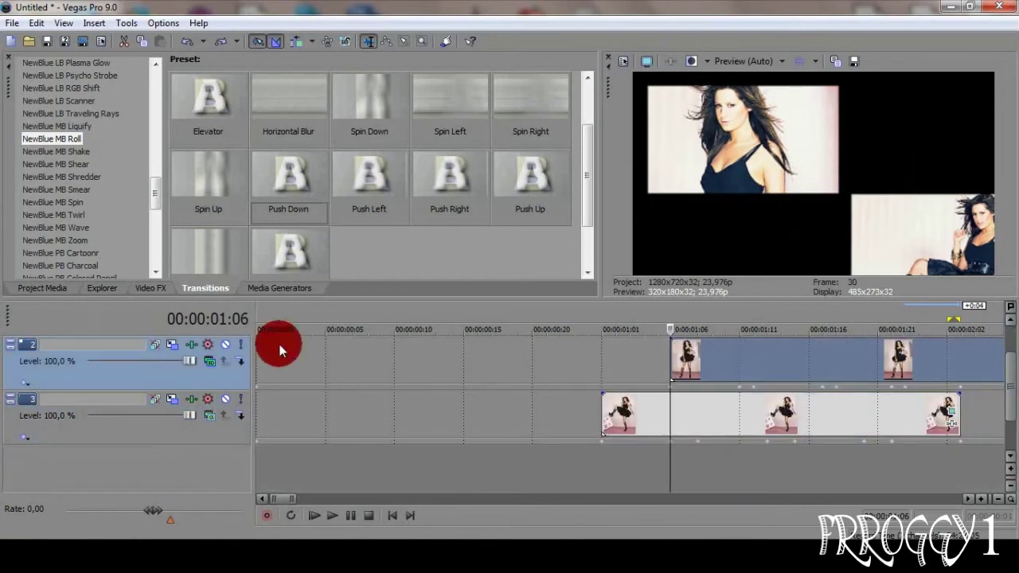
click(223, 348)
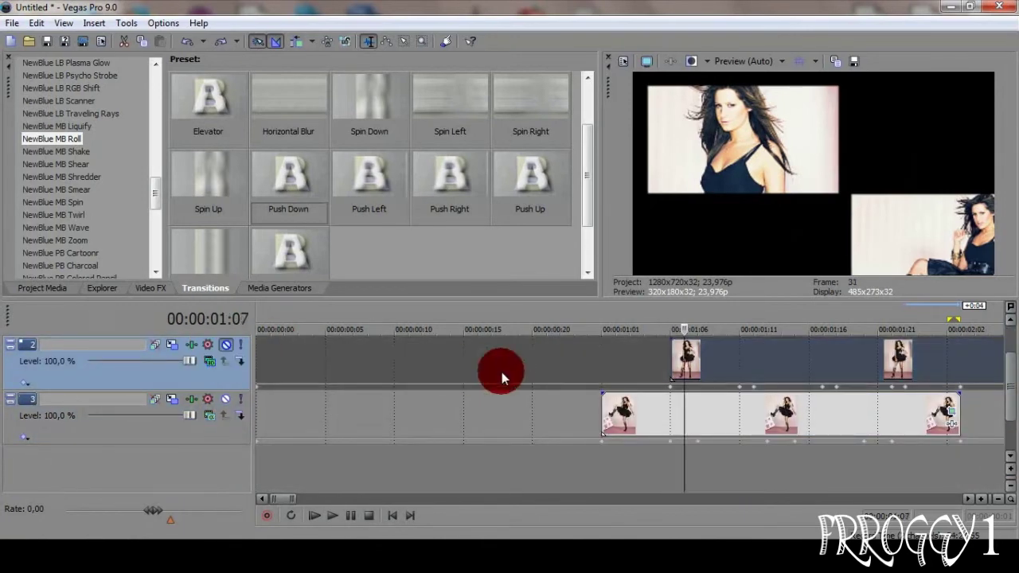
click(691, 368)
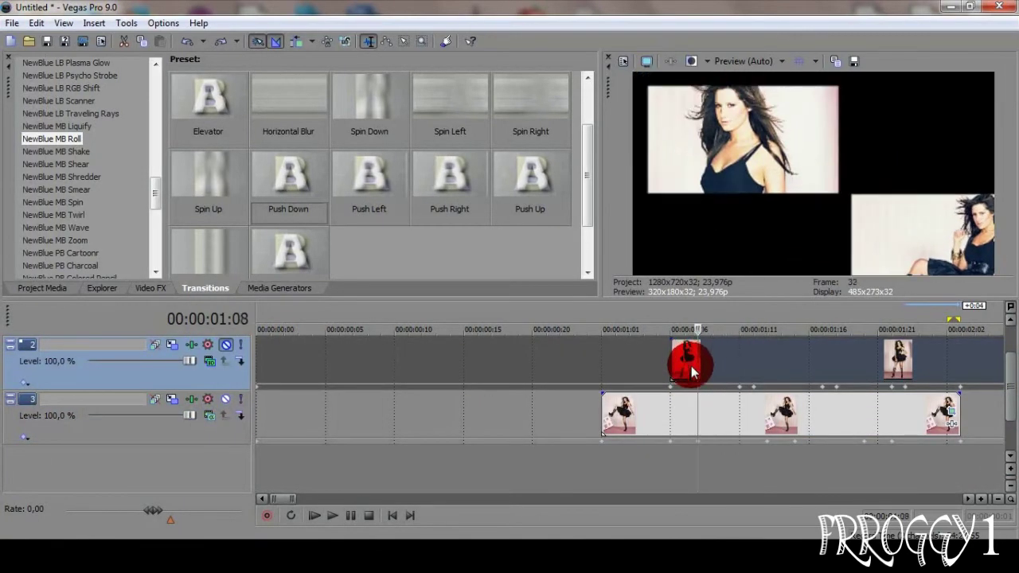
click(698, 392)
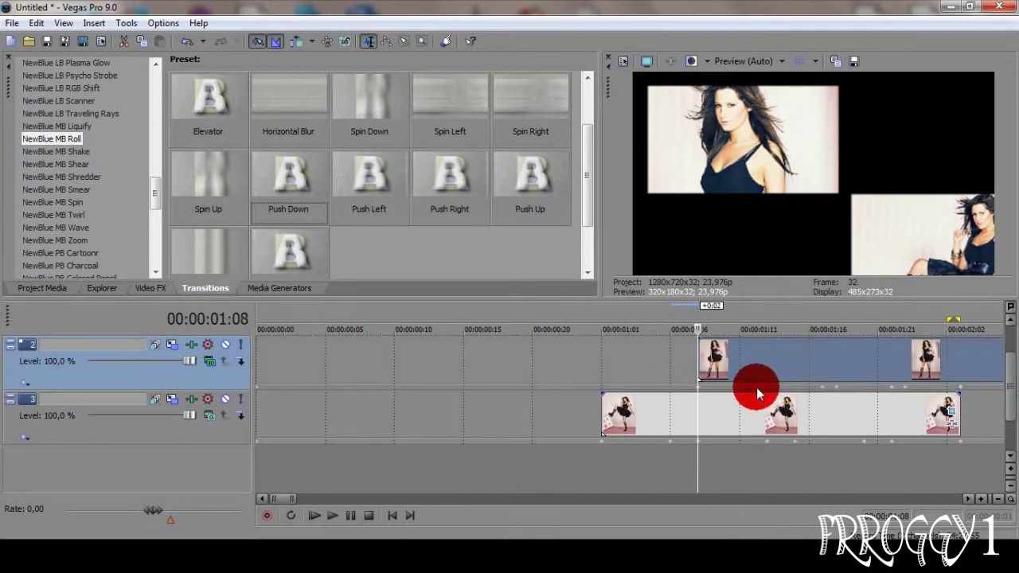
- Retime the track 2 motion keyframes to the delayed photo start, stepping frame by frame to 00:00:02:09
drag(756, 391, 780, 391)
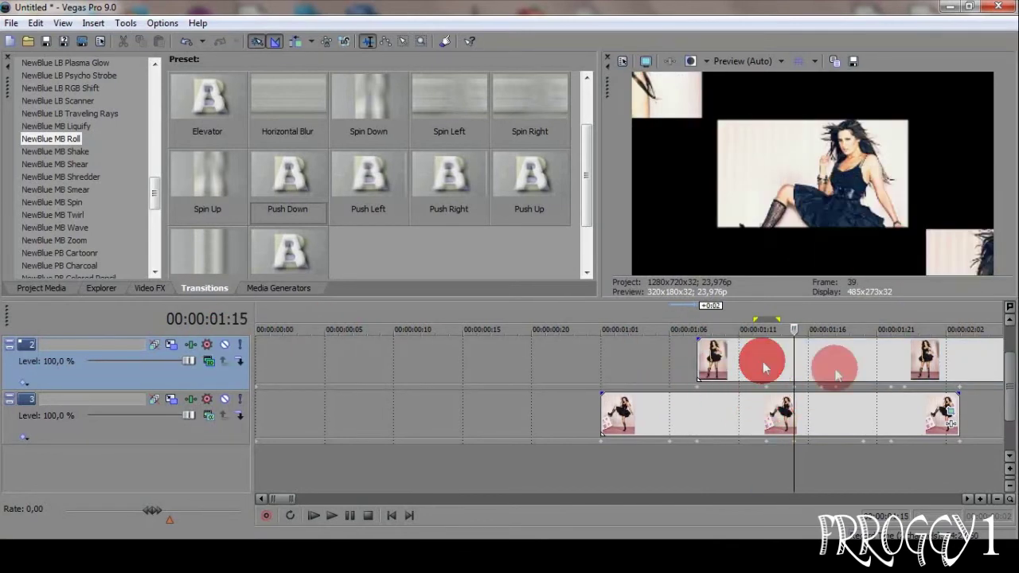
click(905, 387)
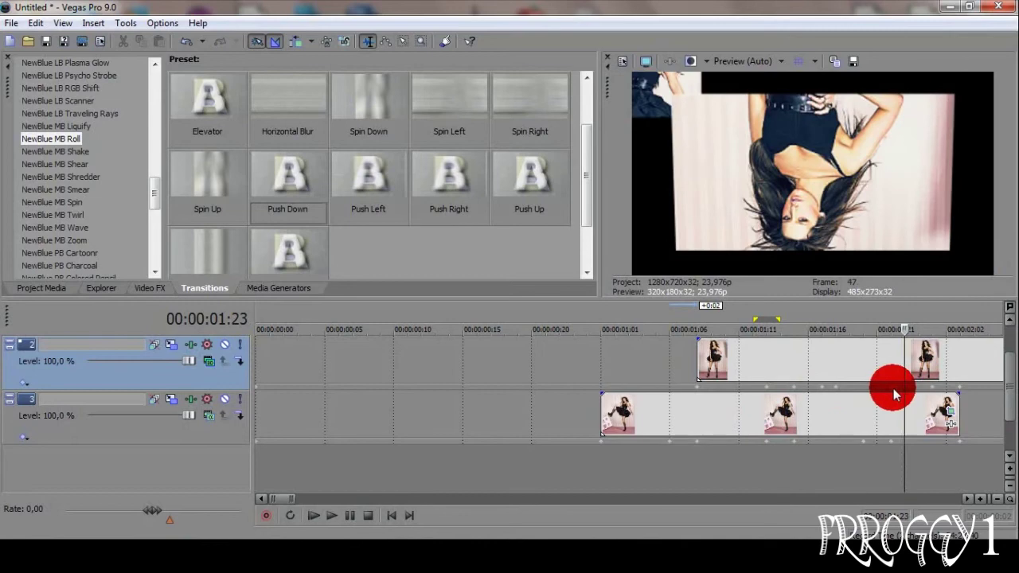
click(965, 502)
click(746, 355)
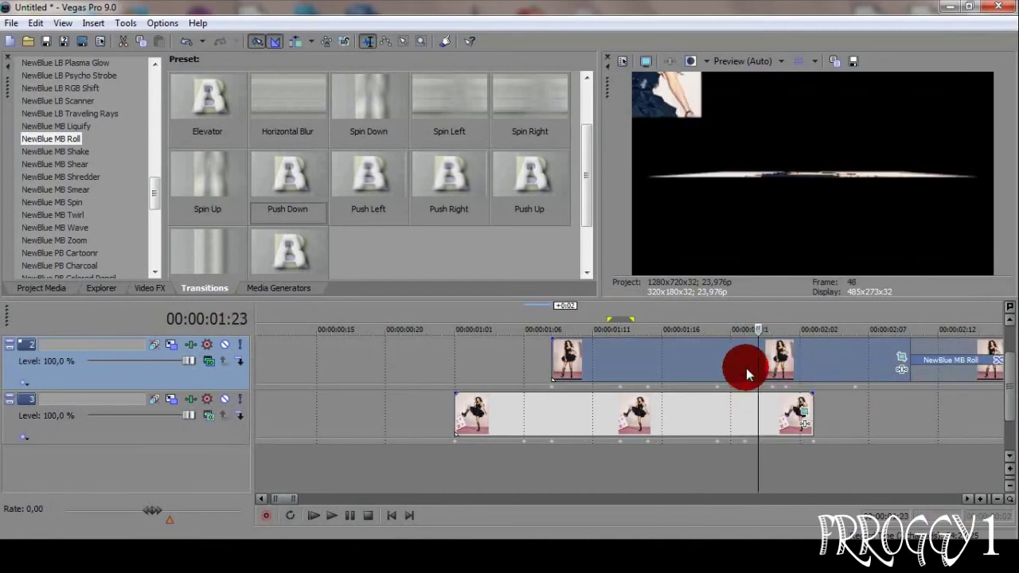
key(Right)
key(Right)
key(Right)
key(Right)
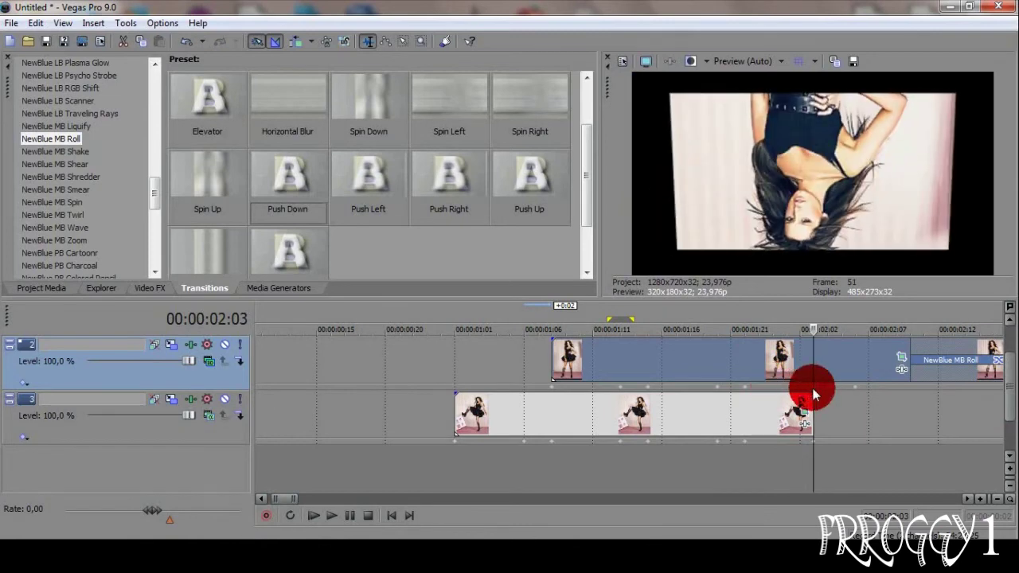
key(Right)
key(Right)
key(Right)
scroll(898, 395, down, 2)
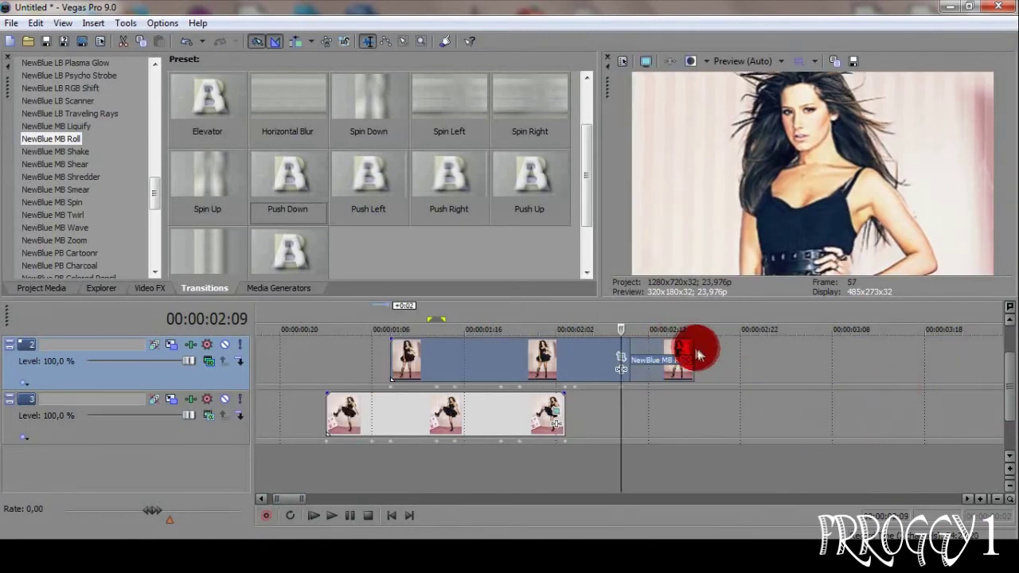
- Extend the end of the track 2 photo event by 0:05 and review the pan/crop of the track 2 and 3 photos
click(652, 360)
click(679, 152)
click(557, 409)
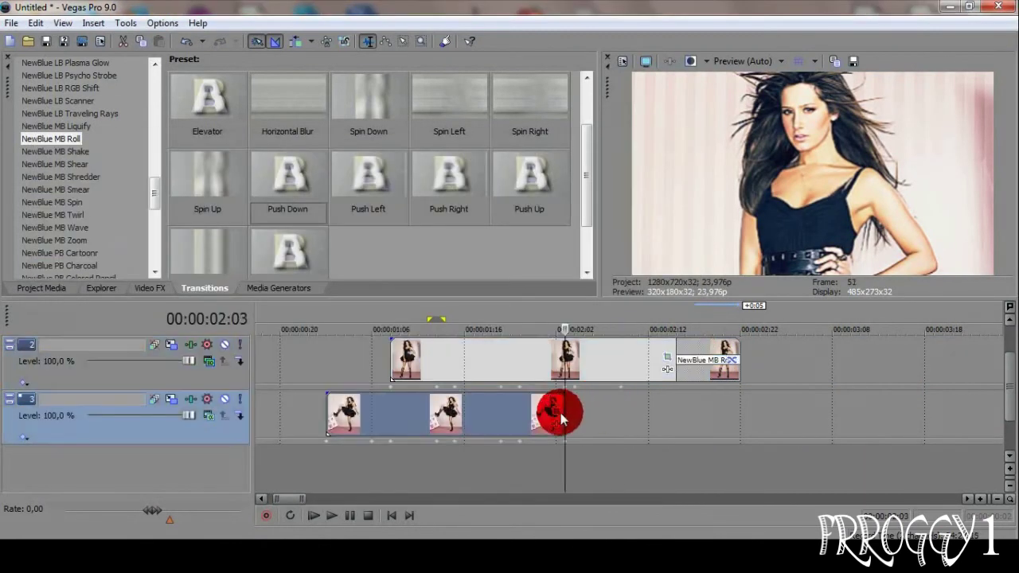
click(671, 151)
- Play the sequence and examine the photo movement around 00:00:01:16
click(317, 514)
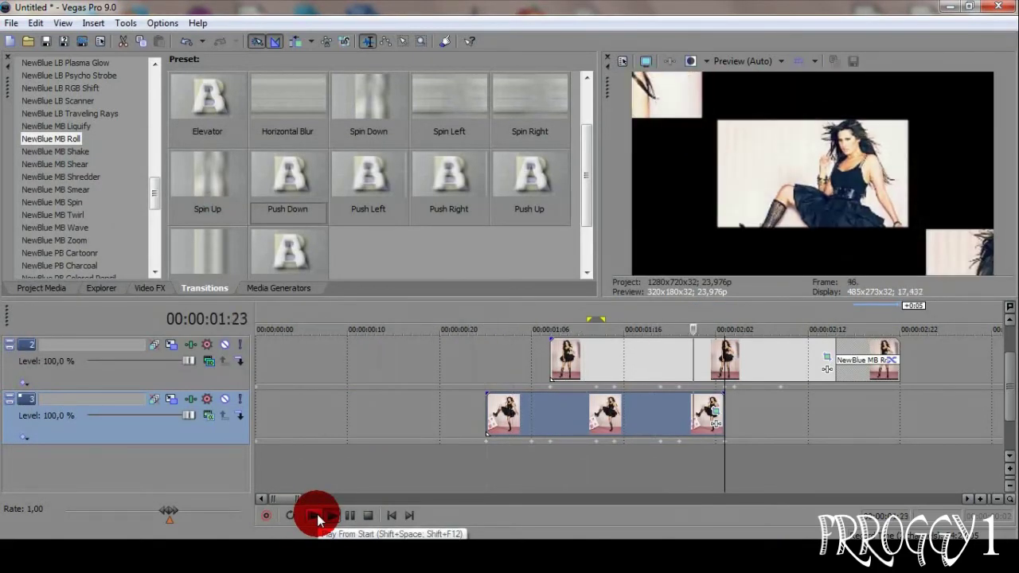
click(317, 515)
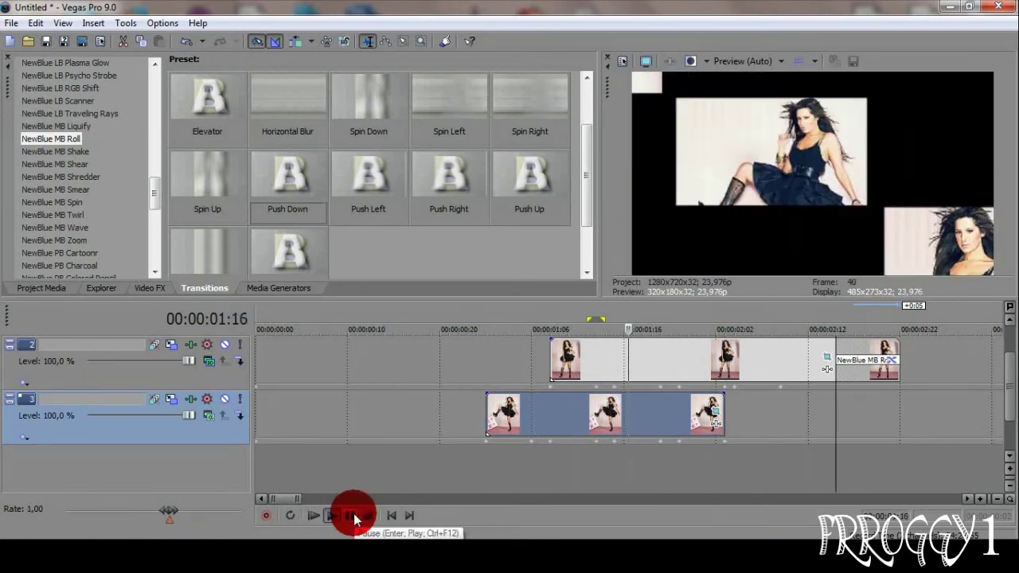
click(356, 517)
click(578, 463)
key(space)
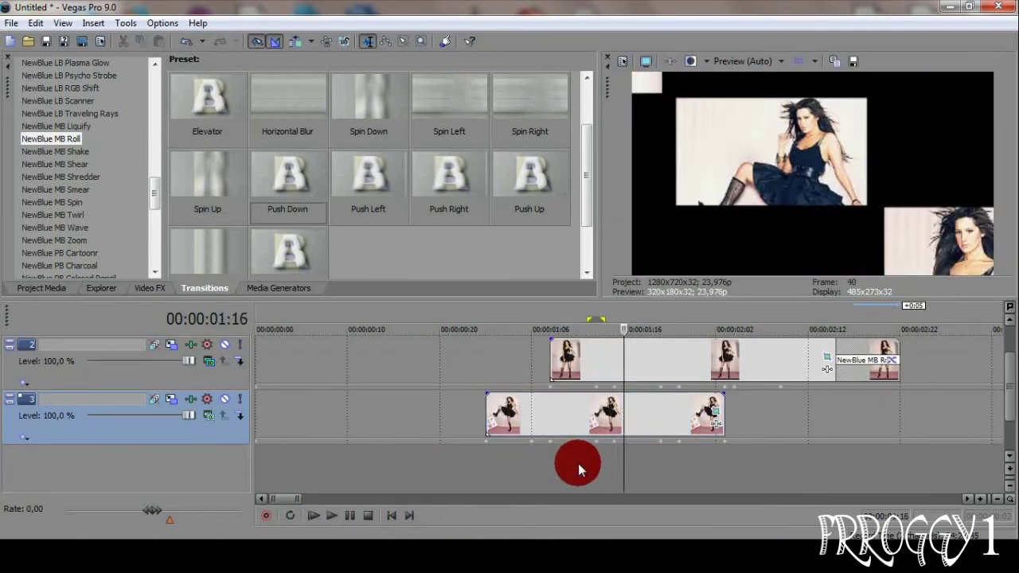
- Extend the end of the track 3 photo event by 0:06 to 00:00:02:09 and move its last track motion keyframe there
click(679, 441)
right_click(679, 441)
click(657, 427)
key(space)
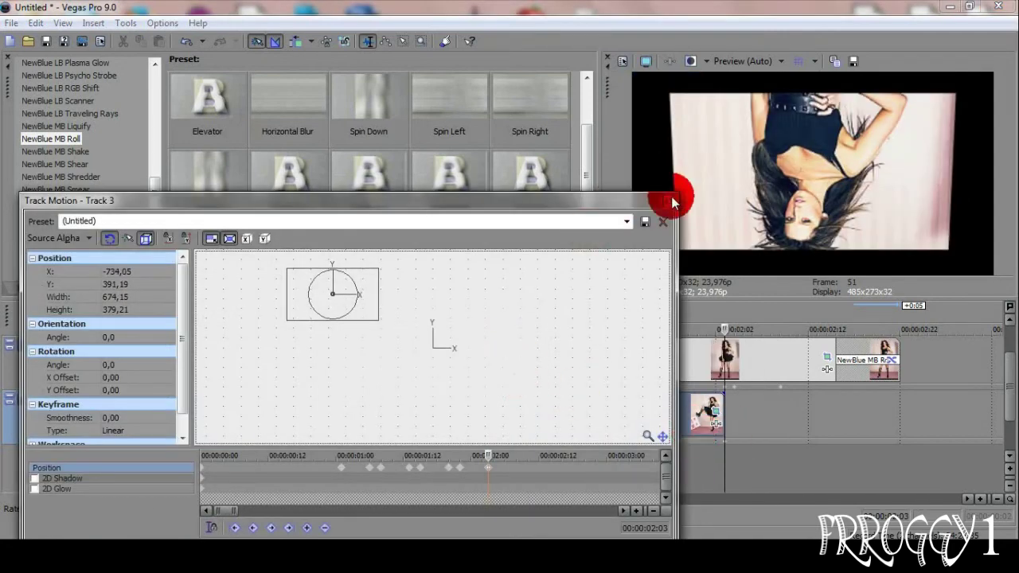
click(673, 200)
drag(723, 406, 780, 443)
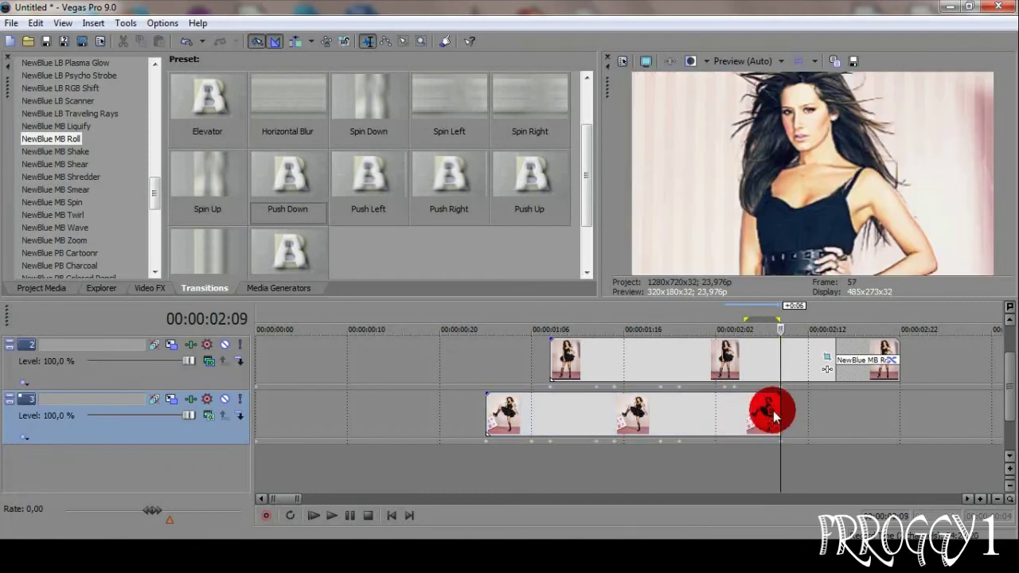
click(773, 411)
click(676, 153)
- Play the section covering the track 2 and 3 photos and examine the motion up to 00:00:02:12
click(340, 517)
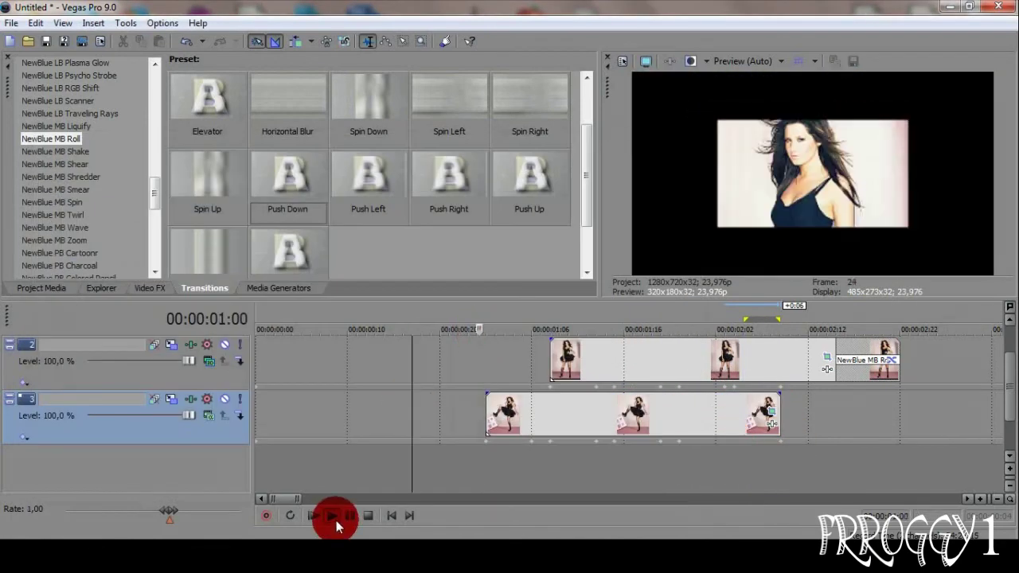
drag(459, 464, 853, 449)
click(411, 463)
click(333, 515)
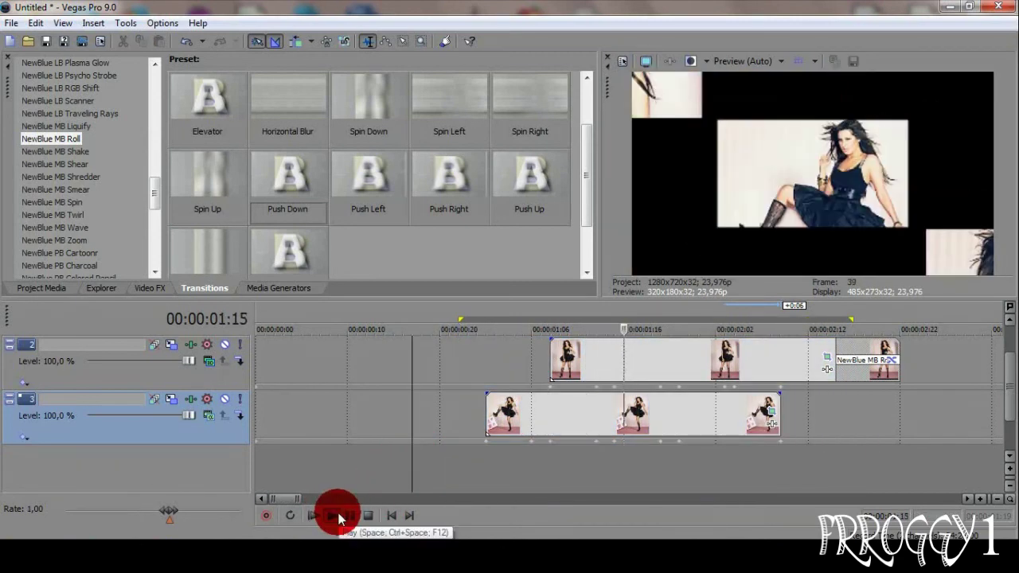
click(810, 405)
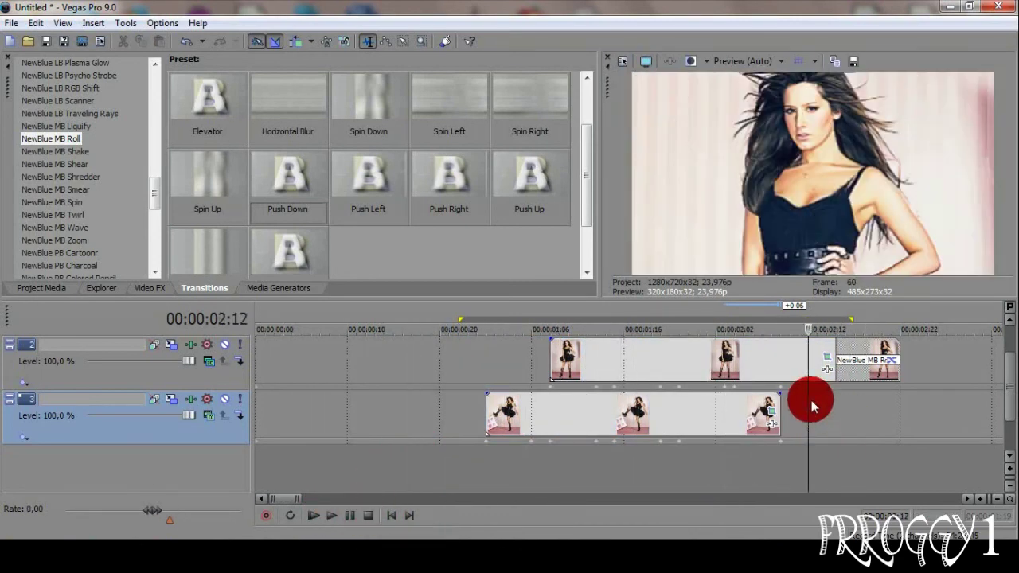
click(354, 517)
- Preview the end of the track 2 photo and change its NewBlue MB Roll transition to the Push Up preset
click(682, 337)
click(330, 514)
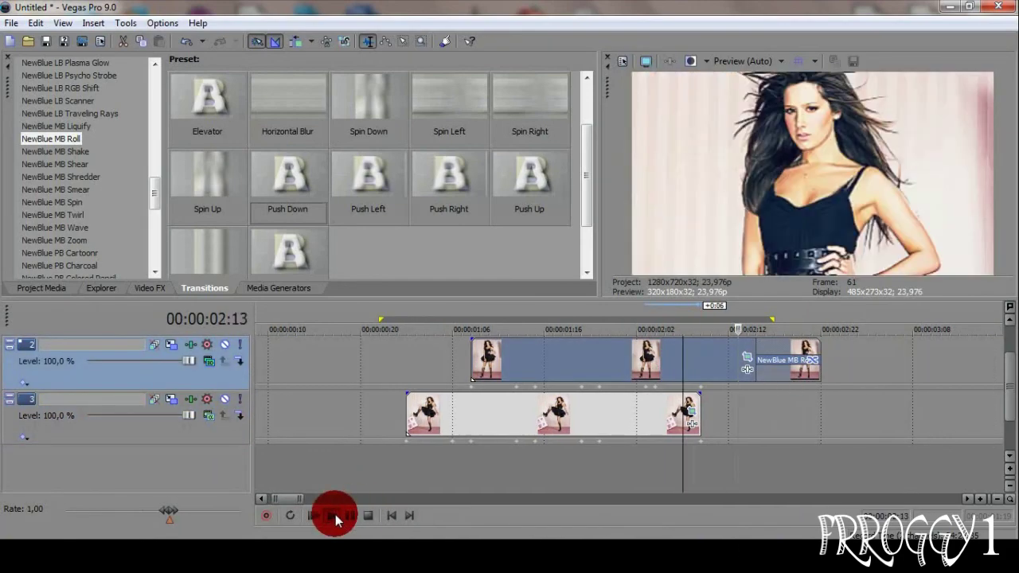
click(352, 521)
click(807, 406)
click(454, 143)
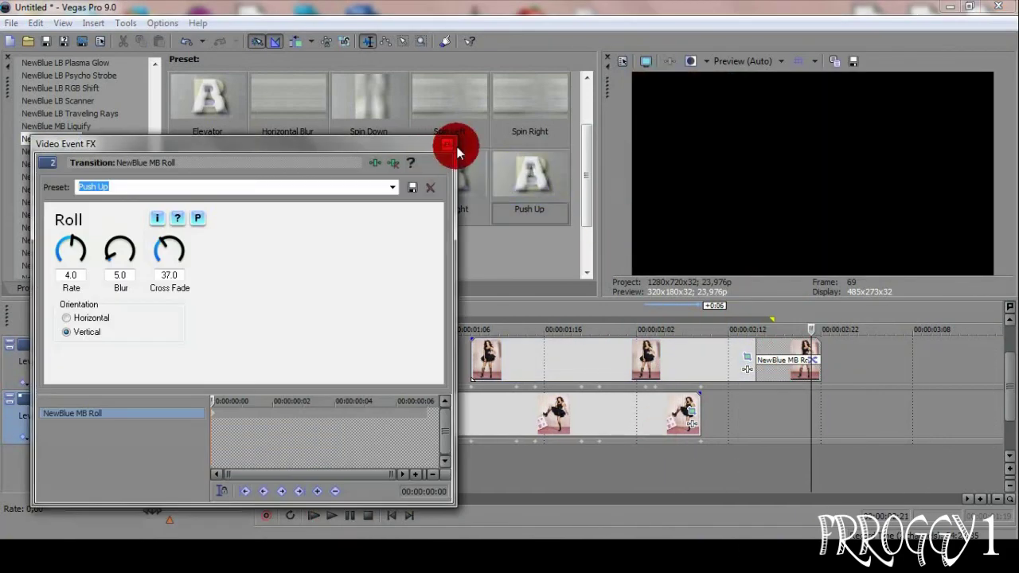